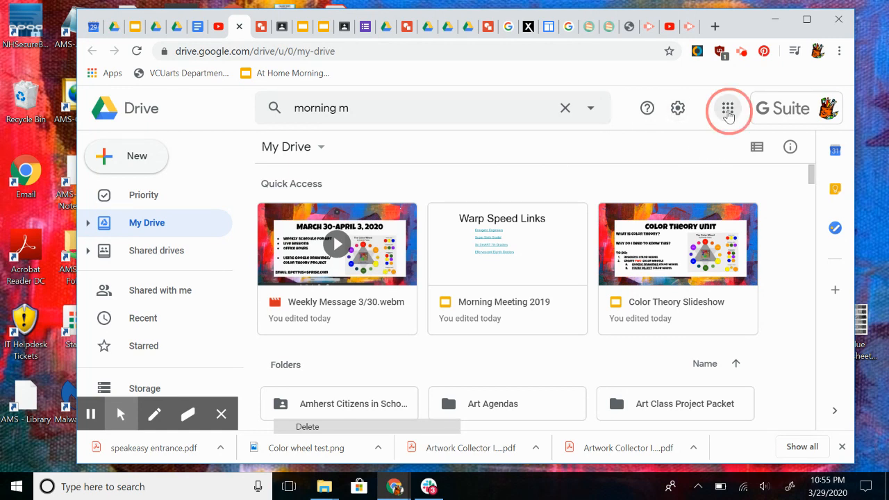
# Step: Create a new Google Drawings file in My Drive
pyautogui.click(727, 110)
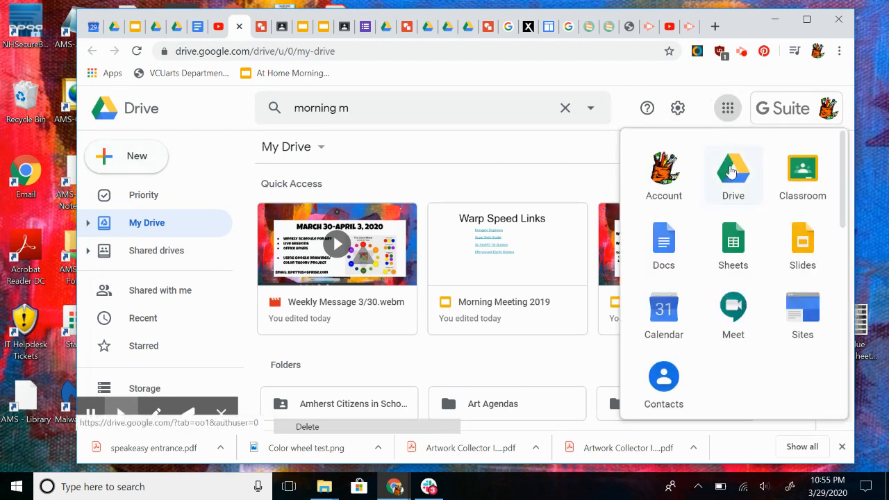
pyautogui.click(696, 115)
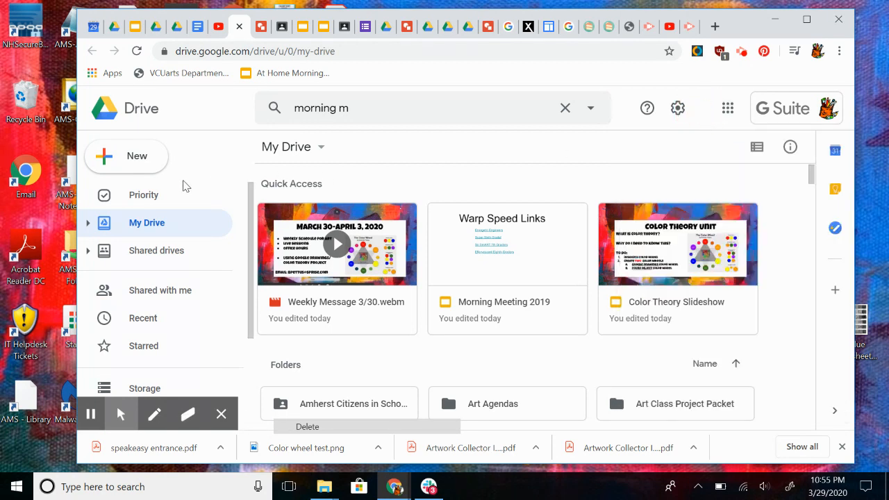
pyautogui.click(139, 156)
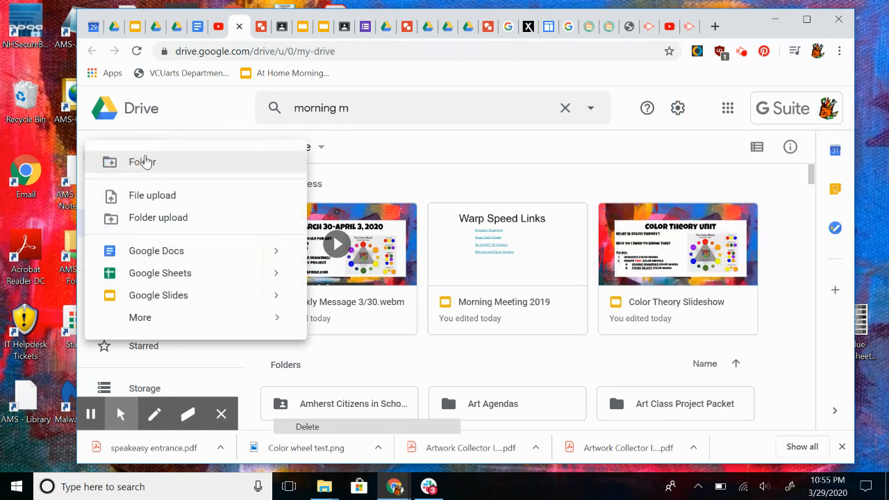
pyautogui.moveTo(150, 324)
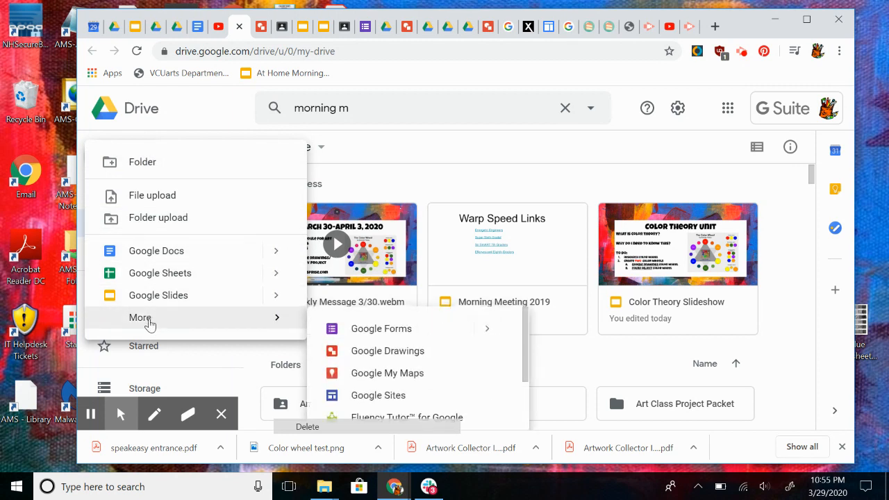
pyautogui.click(368, 353)
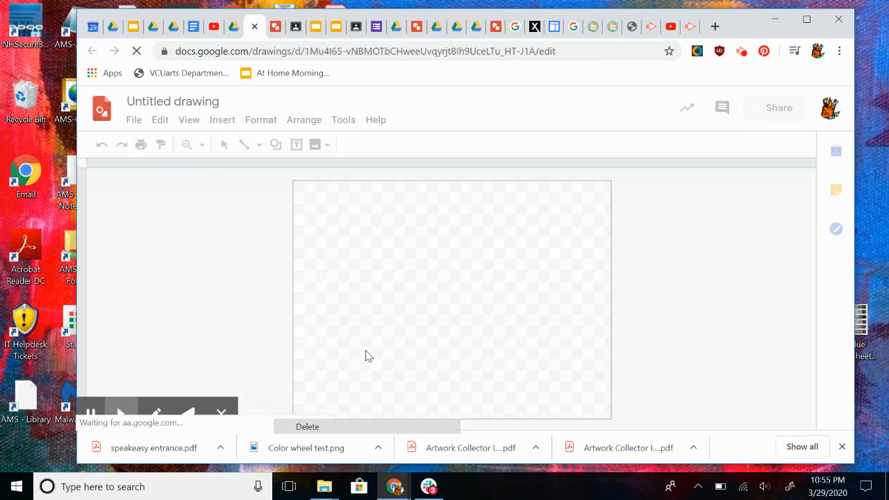
# Step: Rename the untitled drawing with the teacher's title and surname followed by "Color Wheel Test"
pyautogui.click(139, 101)
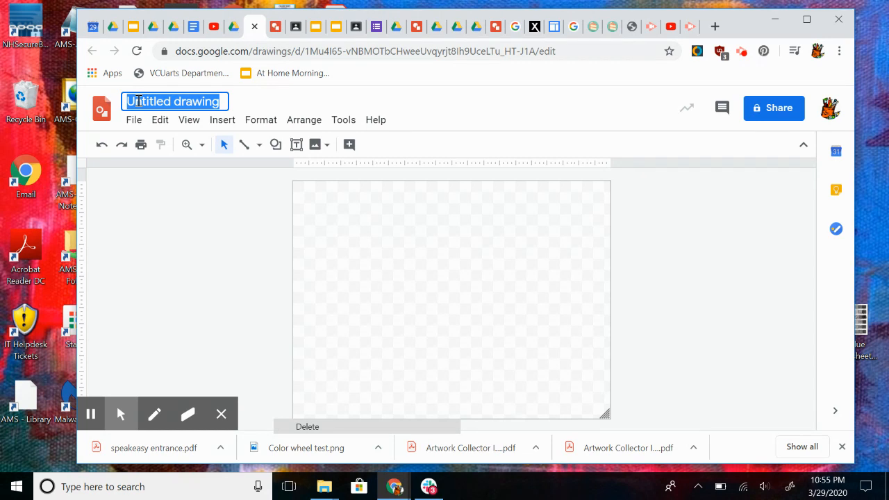
pyautogui.write('Mrs. Pettus Col')
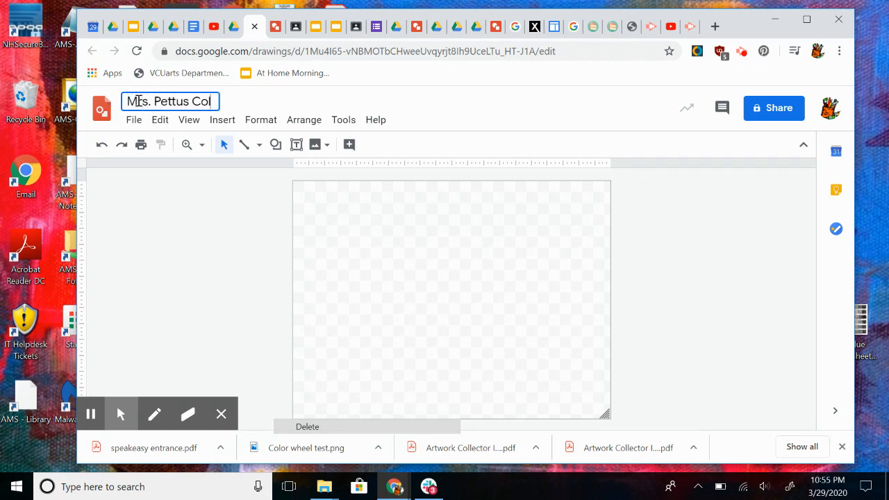
pyautogui.write('or Wheel Test')
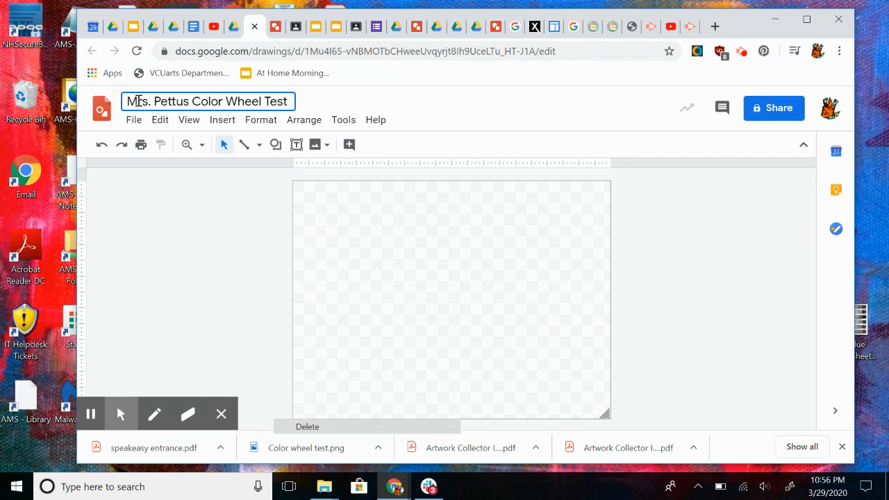
pyautogui.click(156, 243)
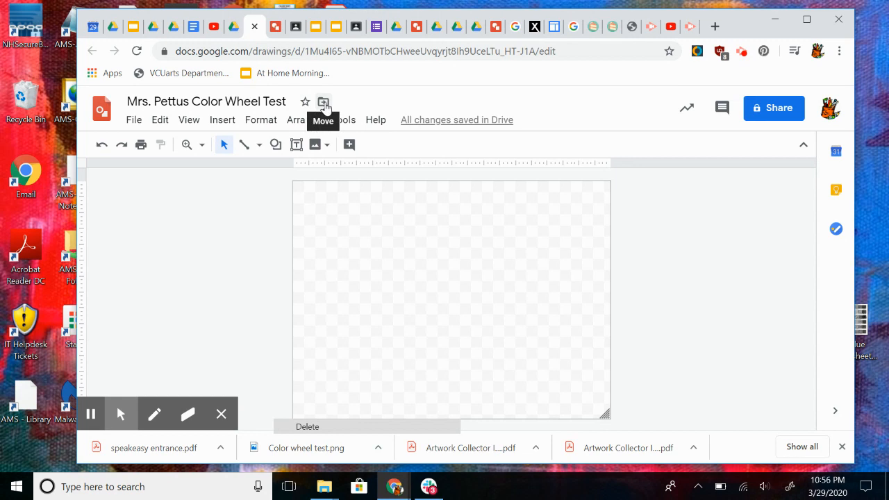
# Step: Move the drawing from My Drive into the Color Theory folder and dismiss the notification
pyautogui.click(324, 104)
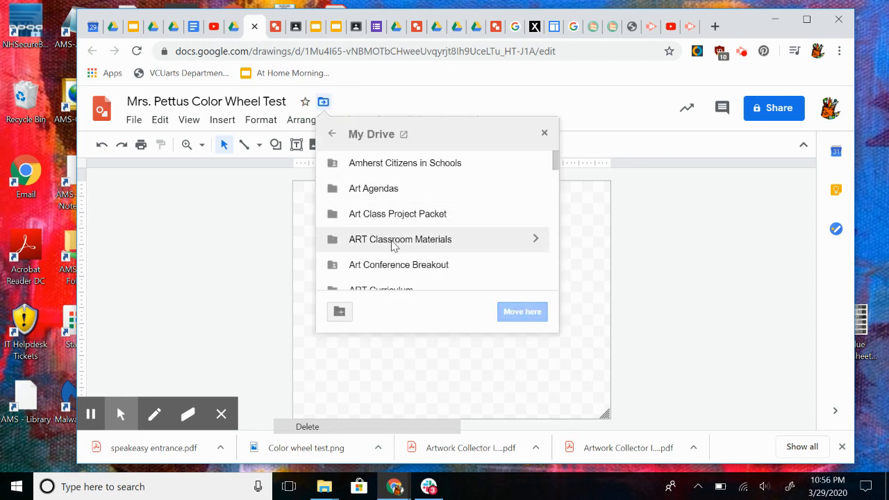
pyautogui.scroll(-4, 393, 246)
pyautogui.scroll(-3, 393, 246)
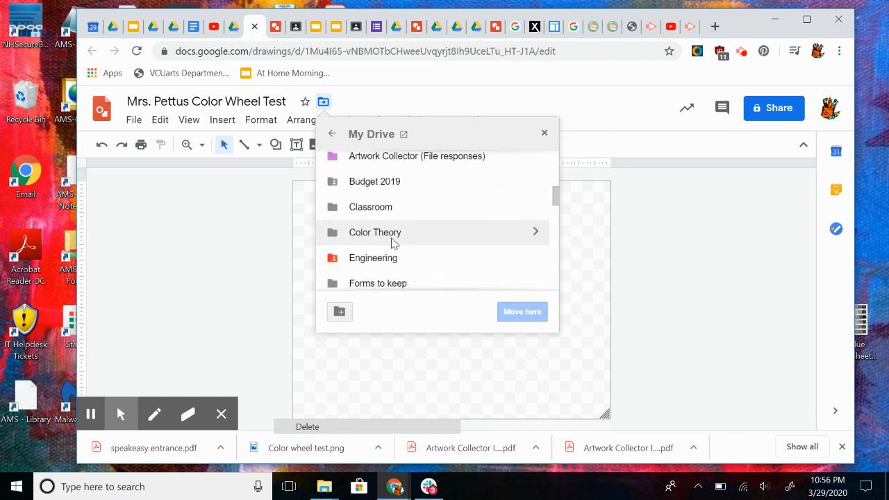
pyautogui.click(393, 240)
pyautogui.click(520, 312)
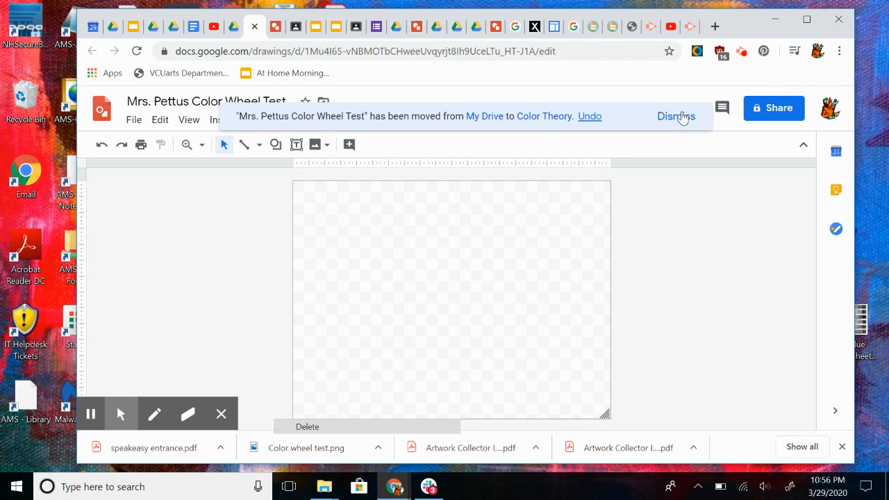
pyautogui.click(678, 116)
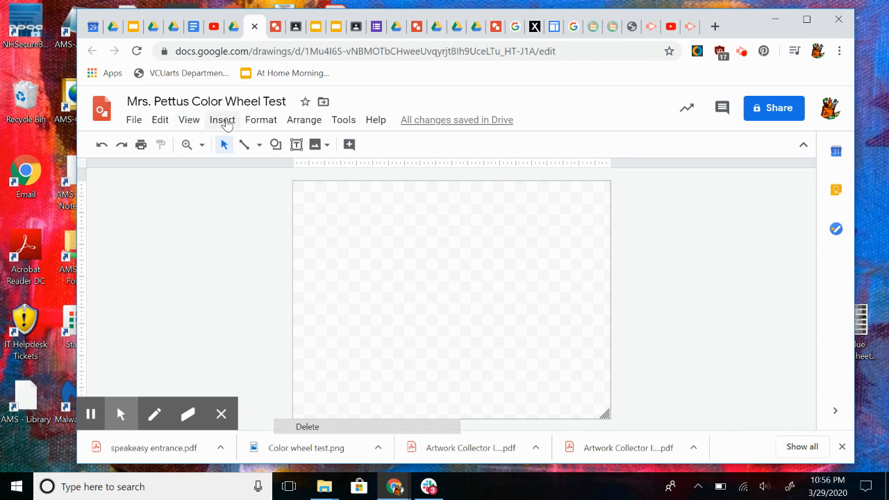
# Step: Add a wide text box across the top of the canvas reading "The Color WHeel", with "By" and the author's full name on the second line
pyautogui.click(223, 120)
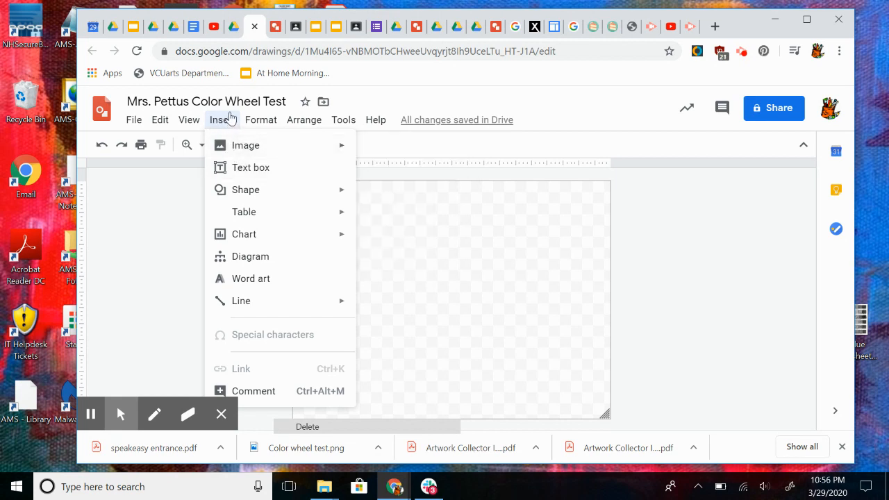
pyautogui.click(240, 168)
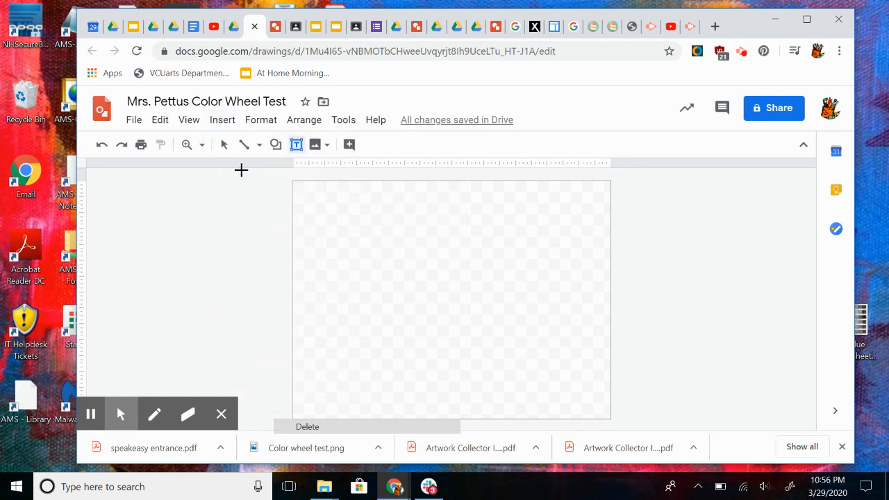
pyautogui.click(310, 192)
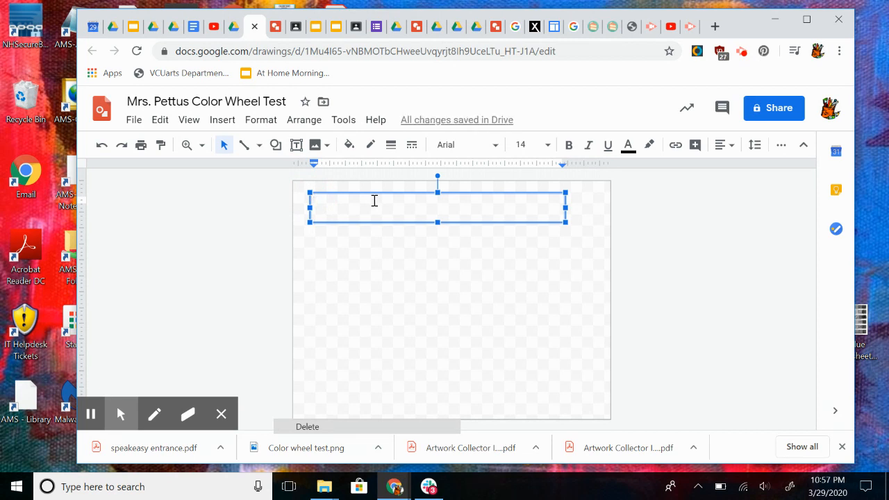
pyautogui.write('The Color WHeel')
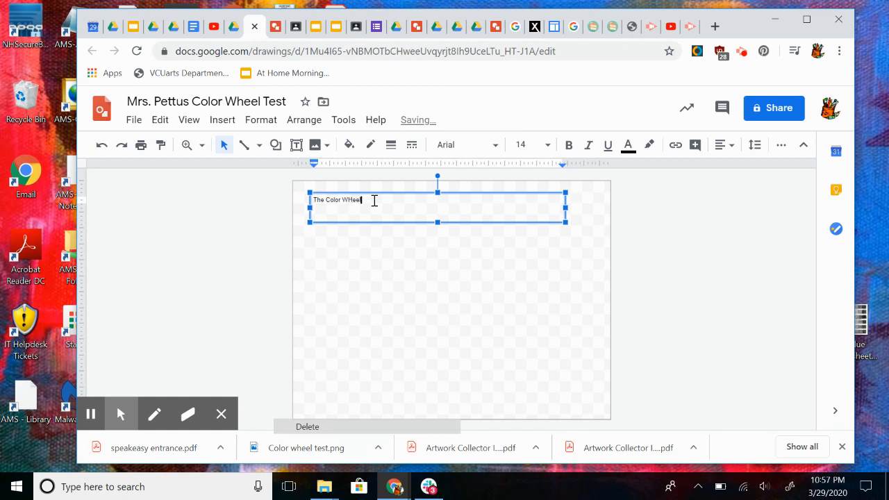
pyautogui.write(' Brandie Pettus')
# Step: Format both lines of the title text in the Luckiest Guy font at size 24
pyautogui.moveTo(374, 205); pyautogui.dragTo(320, 200)
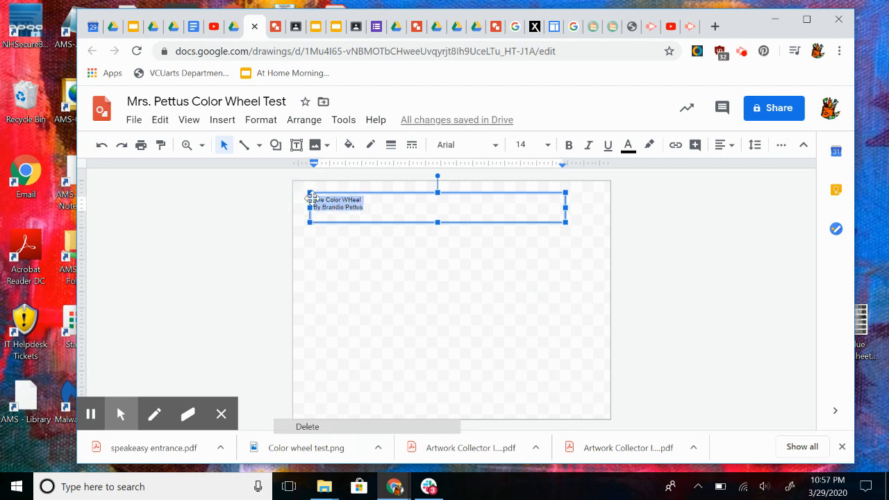
pyautogui.click(501, 152)
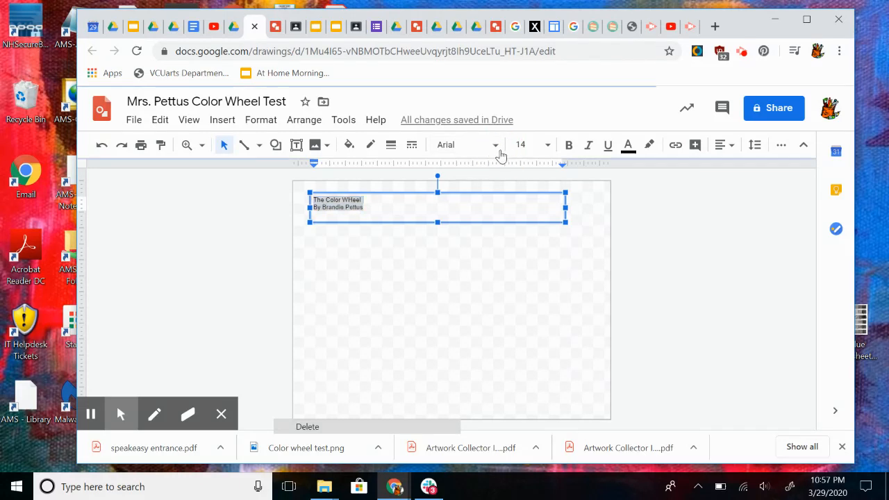
pyautogui.click(496, 225)
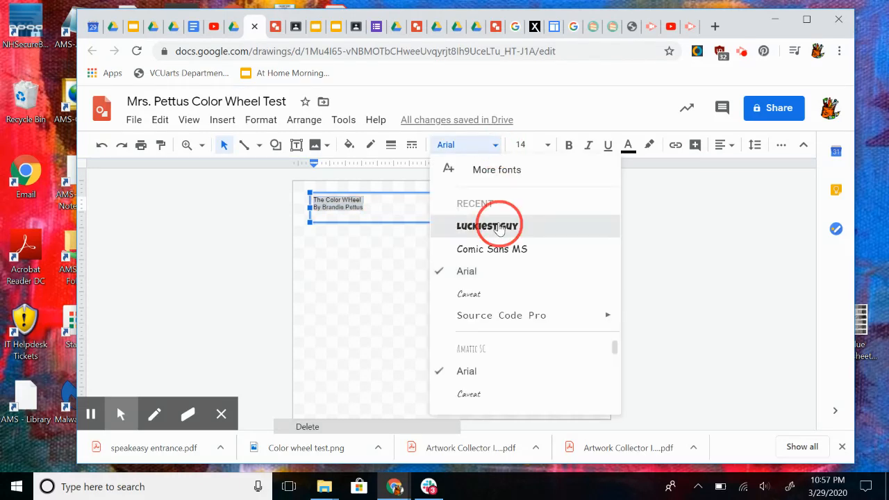
pyautogui.click(546, 148)
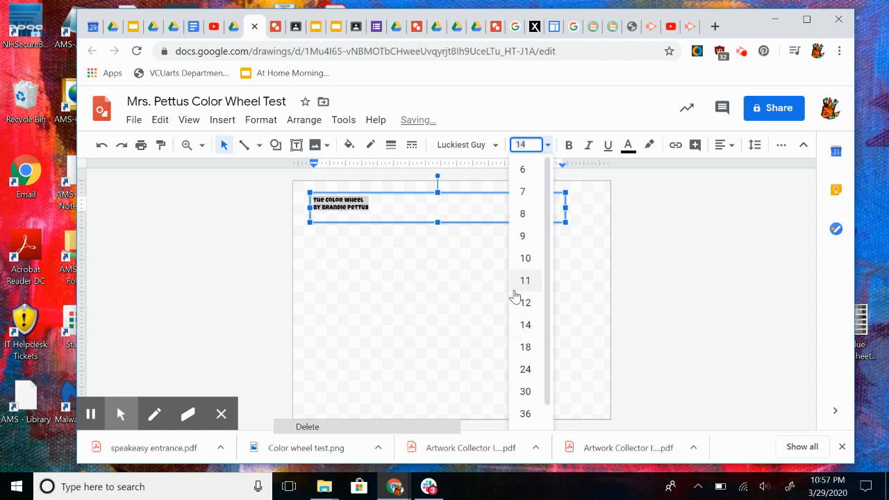
pyautogui.click(526, 372)
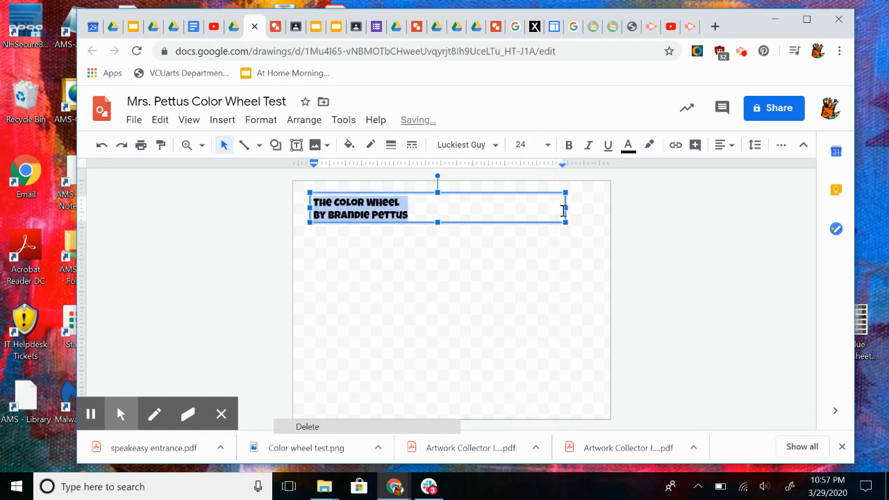
# Step: Enlarge the title text box slightly in width and height and set its text size to 30
pyautogui.moveTo(565, 222); pyautogui.dragTo(585, 238)
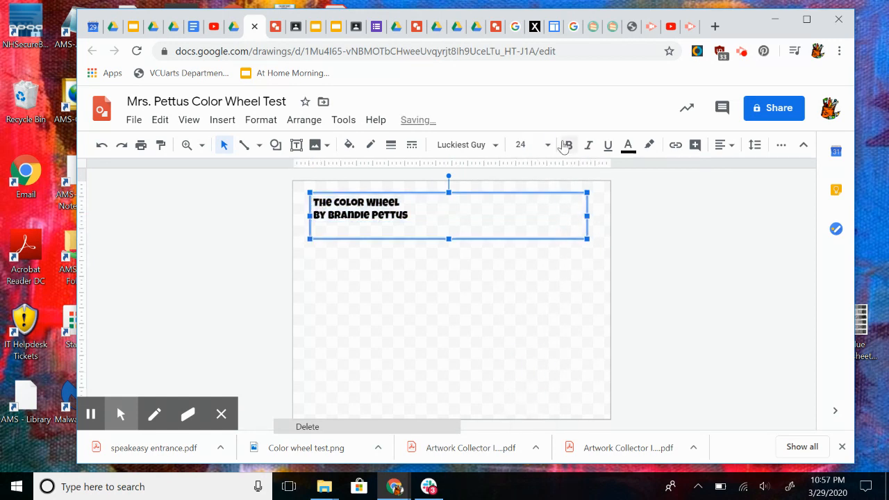
pyautogui.click(551, 150)
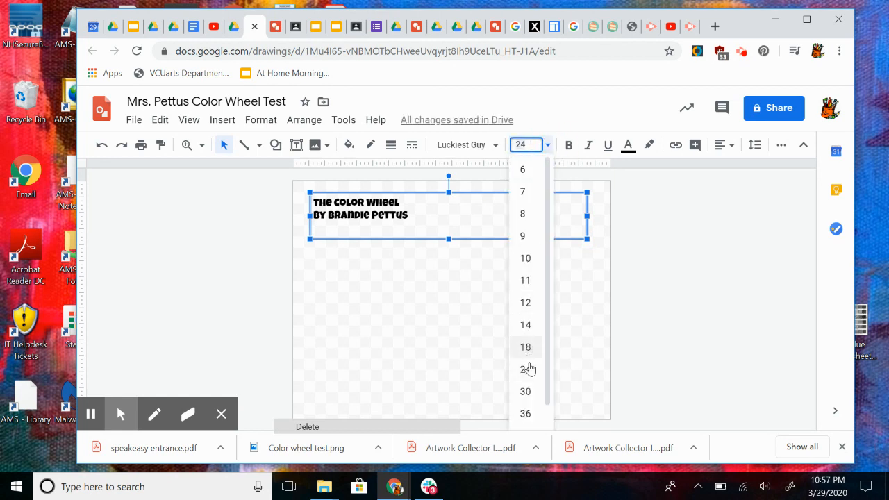
pyautogui.click(525, 391)
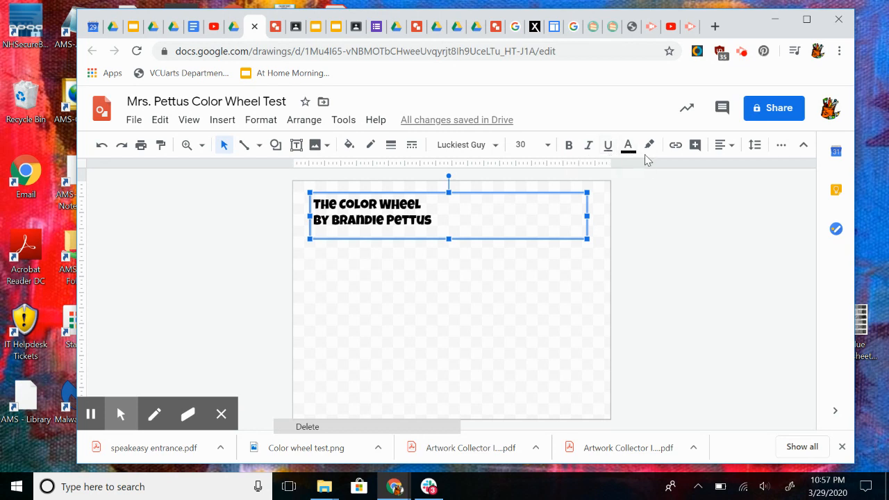
# Step: Center the title text horizontally within its box and deselect the box
pyautogui.click(723, 149)
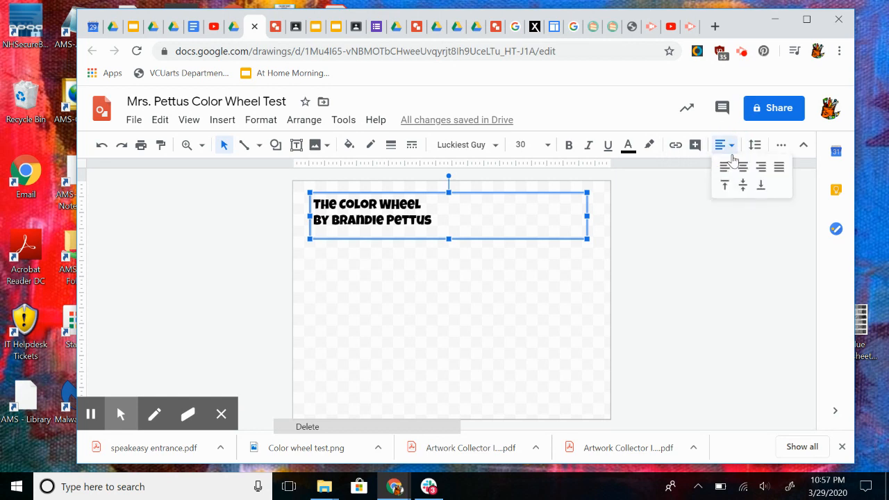
pyautogui.click(742, 168)
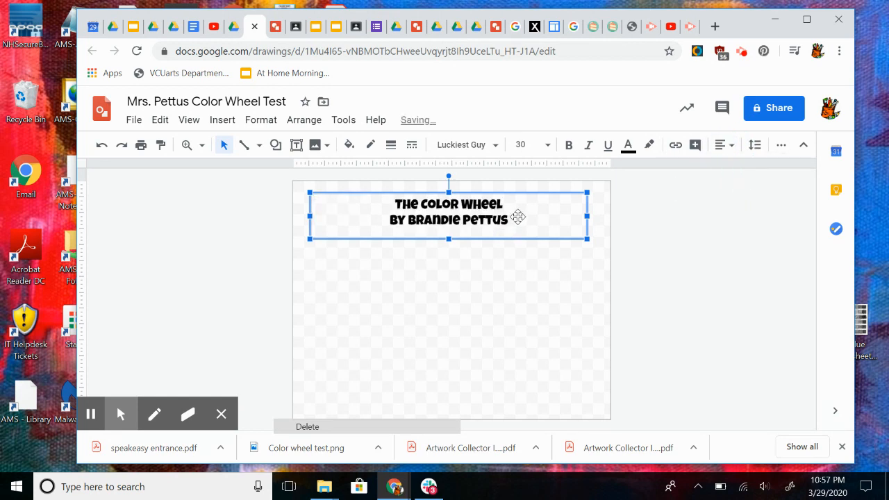
pyautogui.click(517, 297)
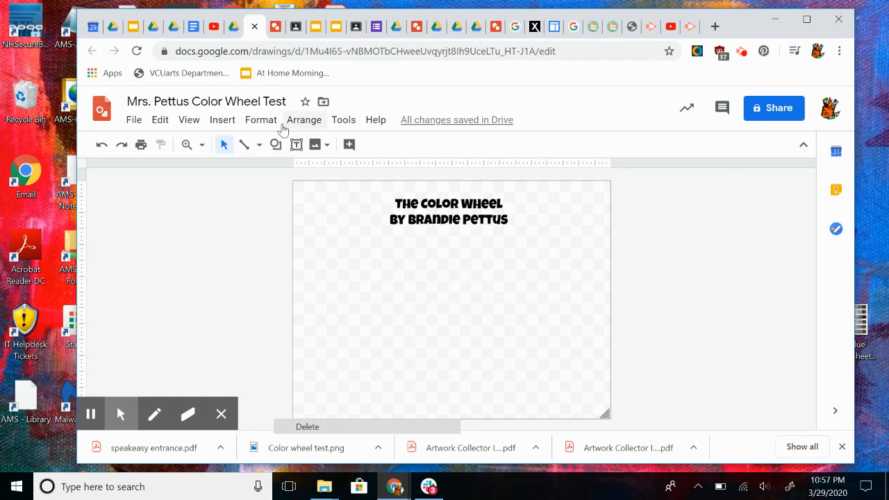
# Step: Search the web for "red apple" images and insert the first apple photo into the drawing
pyautogui.click(221, 121)
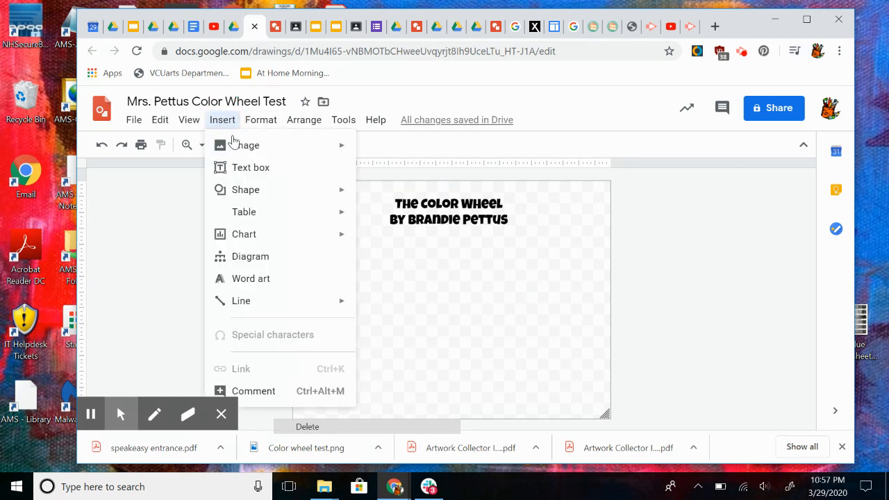
pyautogui.moveTo(235, 145)
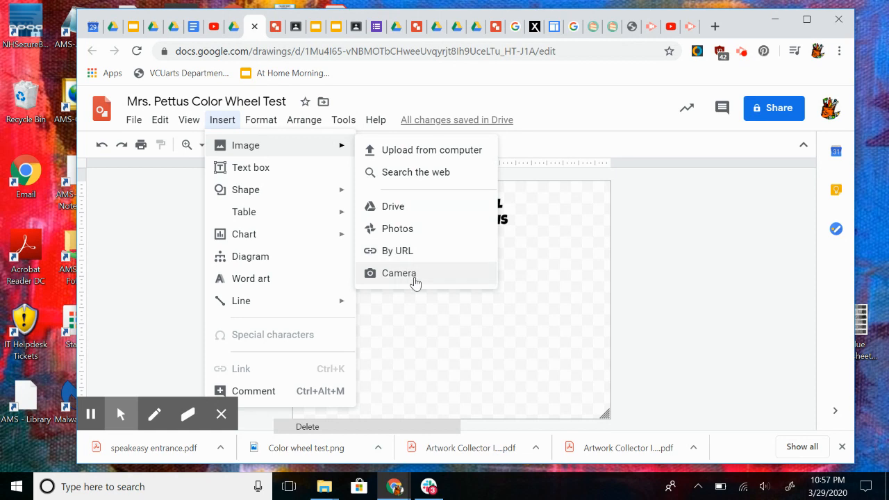
pyautogui.click(424, 172)
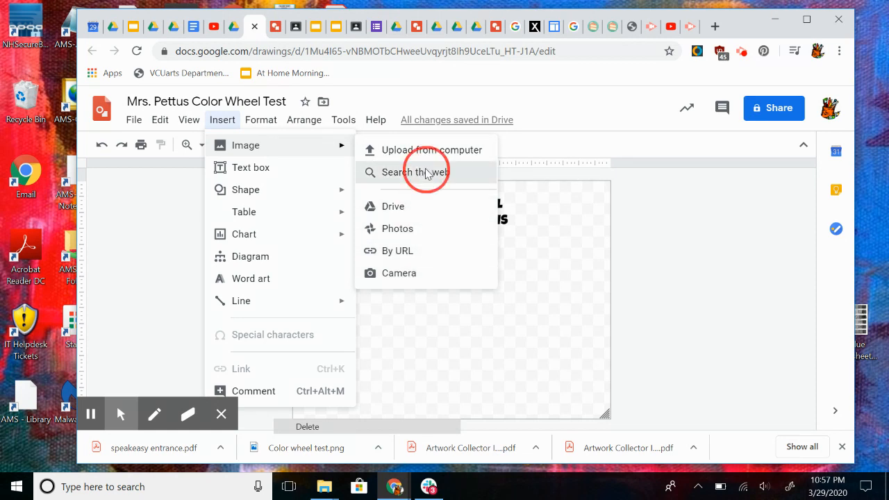
pyautogui.write('red apple')
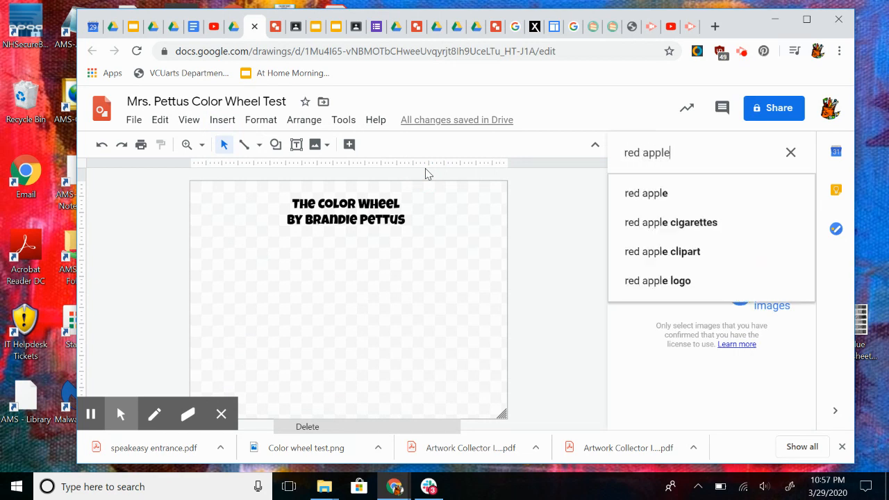
pyautogui.press('Return')
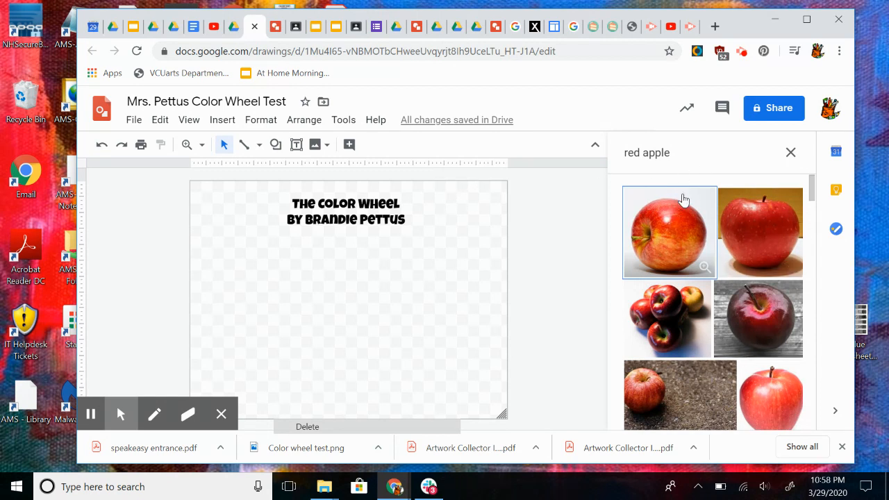
pyautogui.click(675, 255)
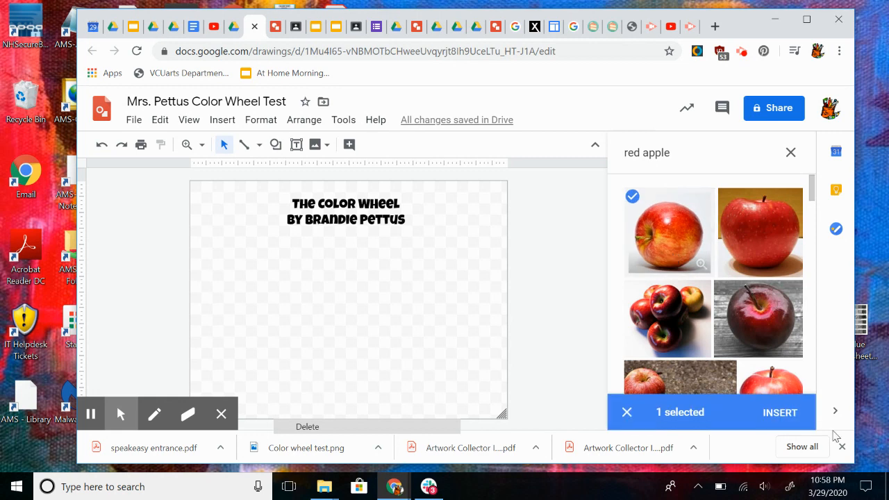
pyautogui.click(779, 412)
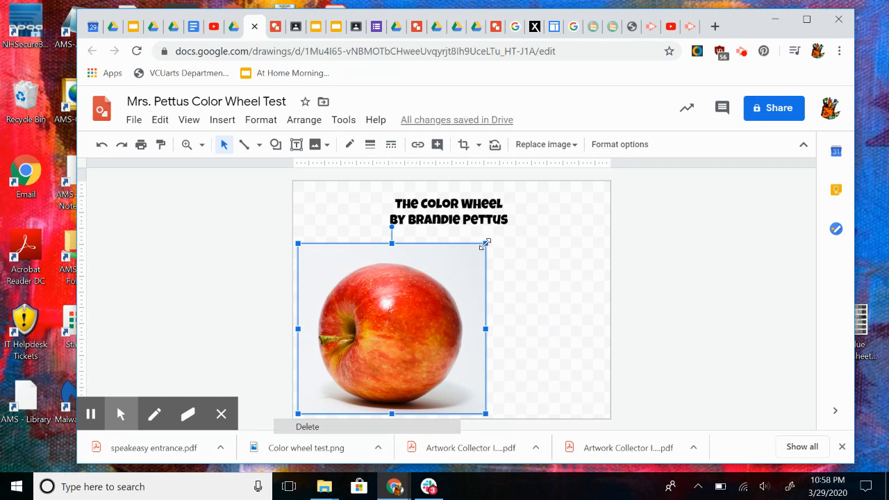
# Step: Shrink the red apple image and move it off the canvas into the empty area to its right
pyautogui.moveTo(485, 244); pyautogui.dragTo(439, 278)
pyautogui.moveTo(391, 325); pyautogui.dragTo(709, 248)
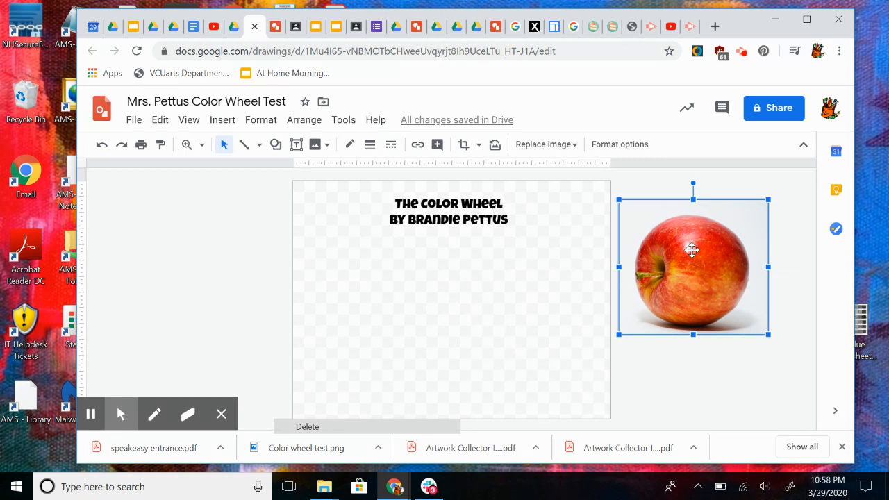
pyautogui.moveTo(700, 260); pyautogui.dragTo(716, 261)
pyautogui.click(700, 366)
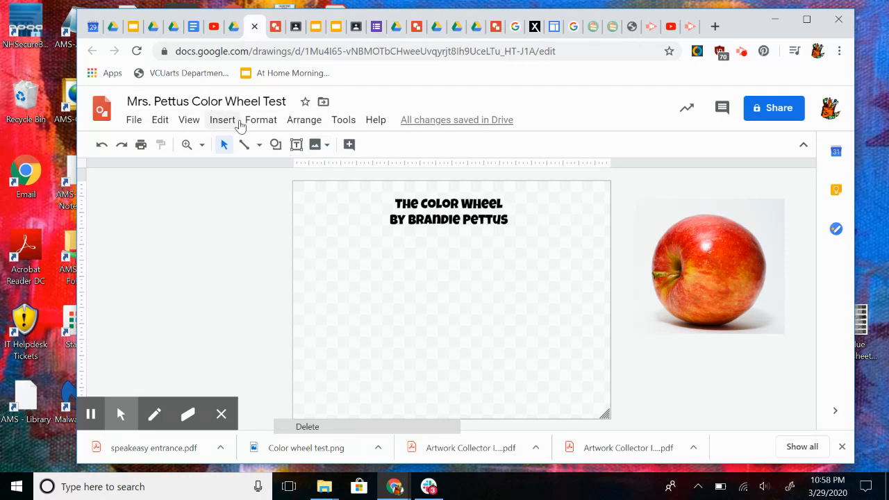
# Step: Draw a square on the left half of the canvas below the title and deselect it
pyautogui.click(230, 123)
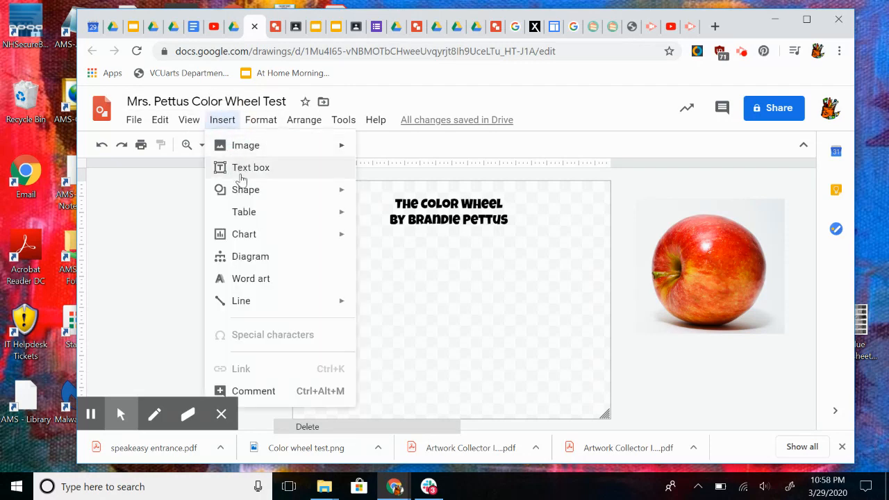
pyautogui.moveTo(242, 196)
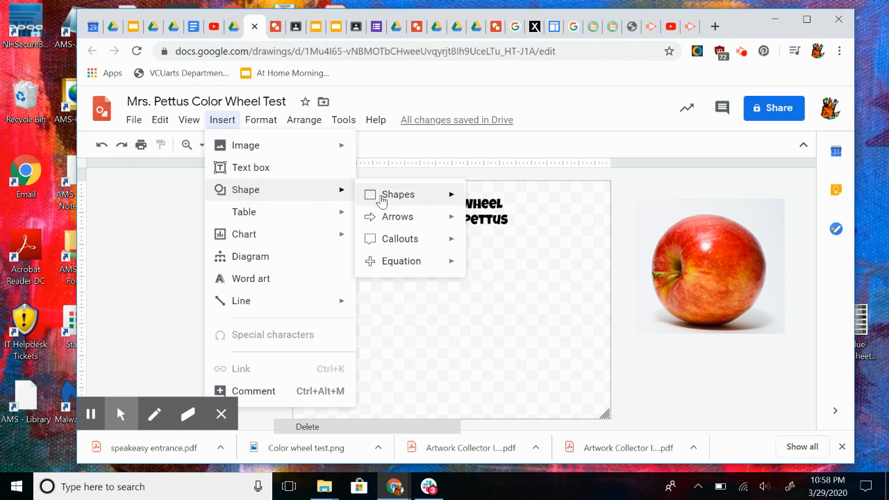
pyautogui.moveTo(379, 194)
pyautogui.click(475, 201)
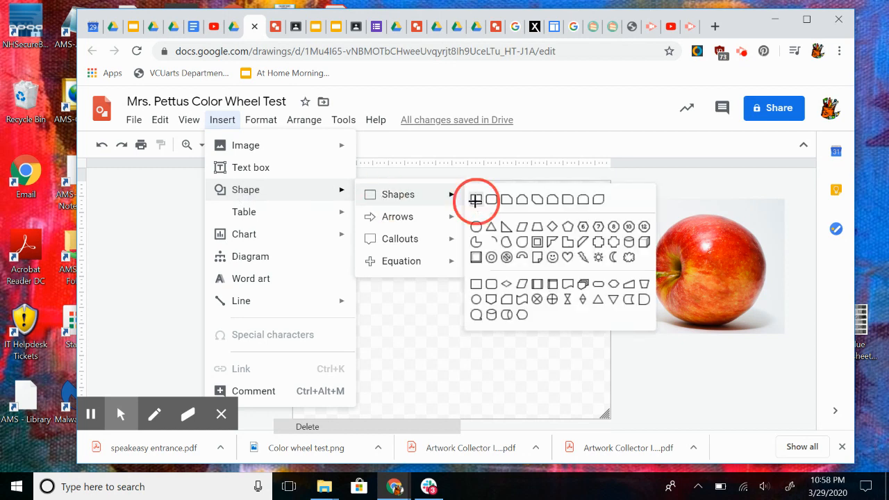
pyautogui.moveTo(325, 246); pyautogui.dragTo(407, 329)
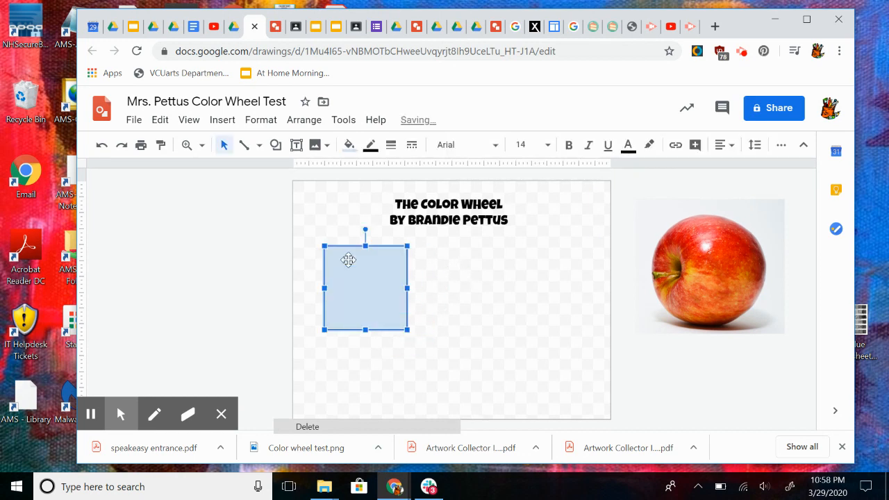
pyautogui.click(434, 259)
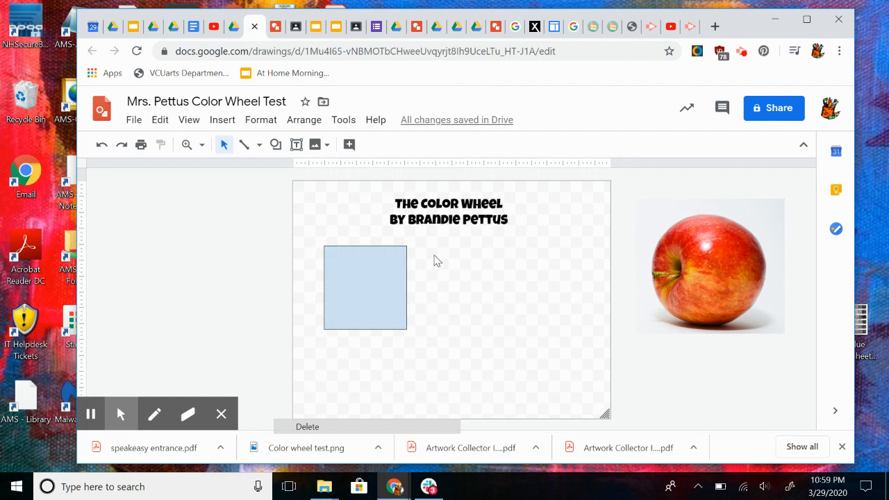
# Step: Draw a wide, flat rectangle on the canvas to the right of the square
pyautogui.click(225, 123)
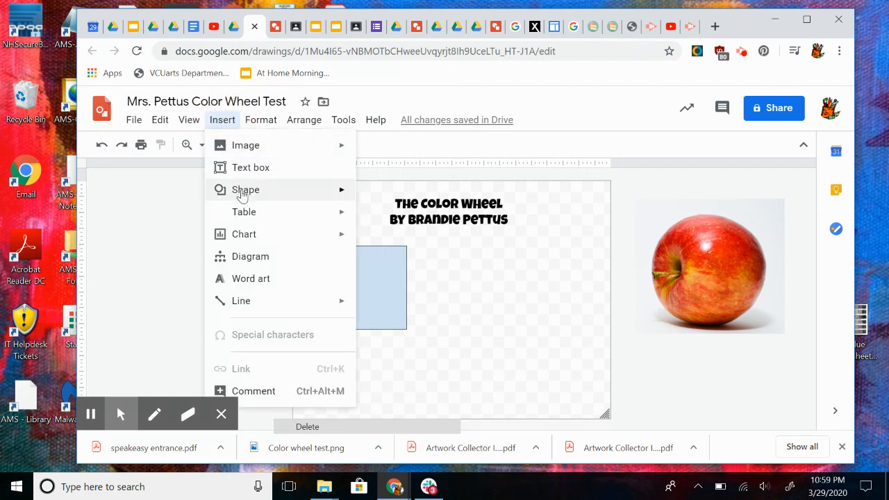
pyautogui.moveTo(242, 194)
pyautogui.moveTo(385, 200)
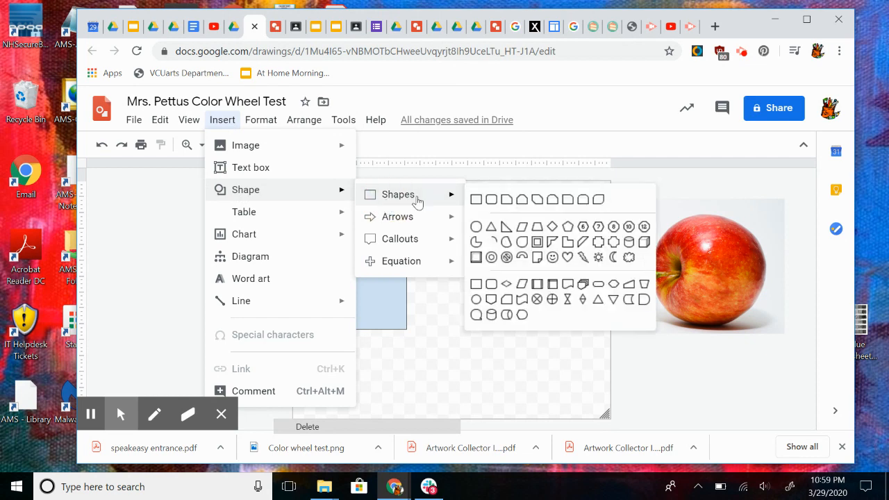
pyautogui.click(475, 200)
pyautogui.moveTo(440, 284); pyautogui.dragTo(479, 260)
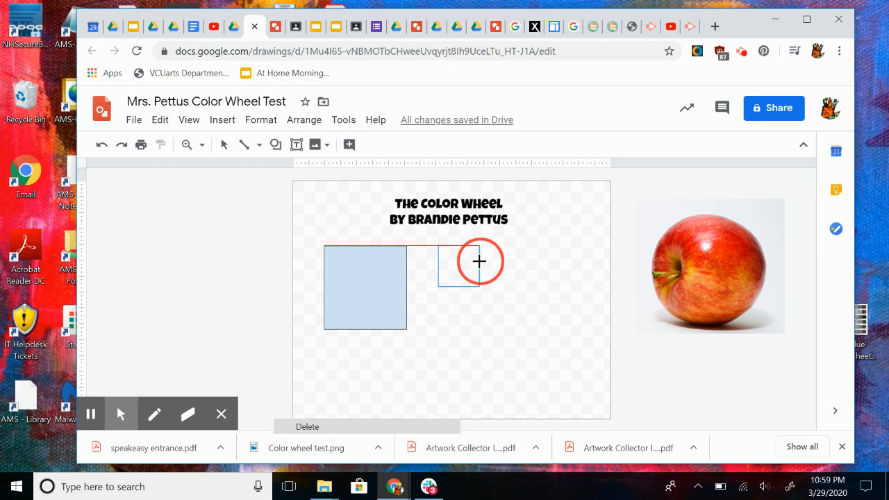
pyautogui.moveTo(479, 261)
pyautogui.mouseDown()
pyautogui.moveTo(512, 208)
pyautogui.moveTo(484, 251)
pyautogui.moveTo(508, 224)
pyautogui.moveTo(591, 289)
pyautogui.moveTo(554, 222)
pyautogui.moveTo(477, 270)
pyautogui.moveTo(564, 293)
pyautogui.moveTo(579, 238)
pyautogui.moveTo(593, 243)
pyautogui.moveTo(561, 271)
pyautogui.moveTo(565, 258)
pyautogui.mouseUp()
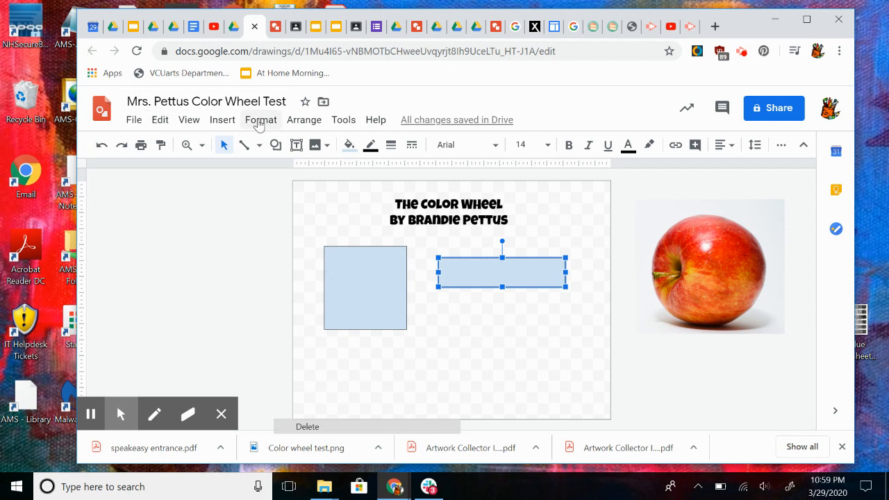
# Step: Fill the wide rectangle with light orange and make its outline transparent
pyautogui.click(224, 144)
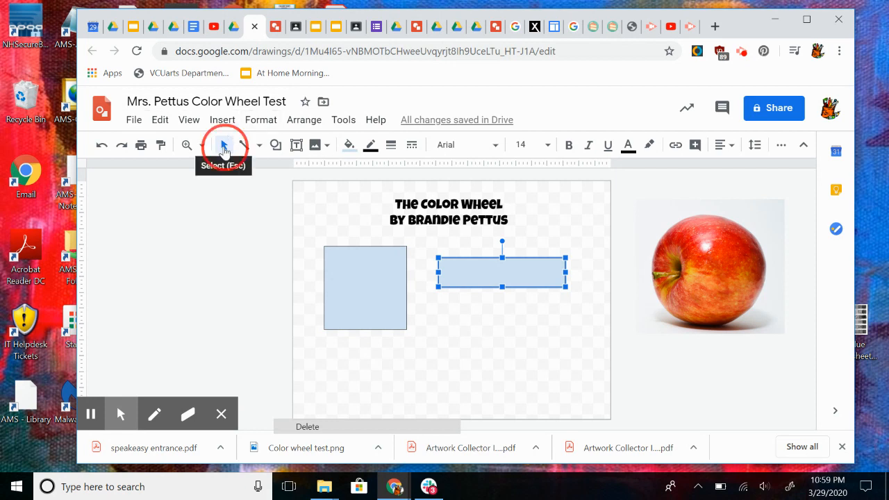
pyautogui.click(476, 266)
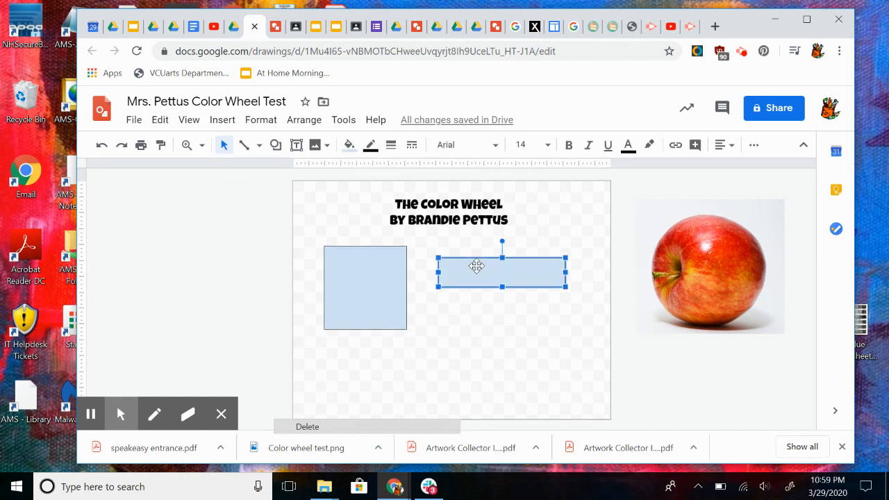
pyautogui.click(349, 145)
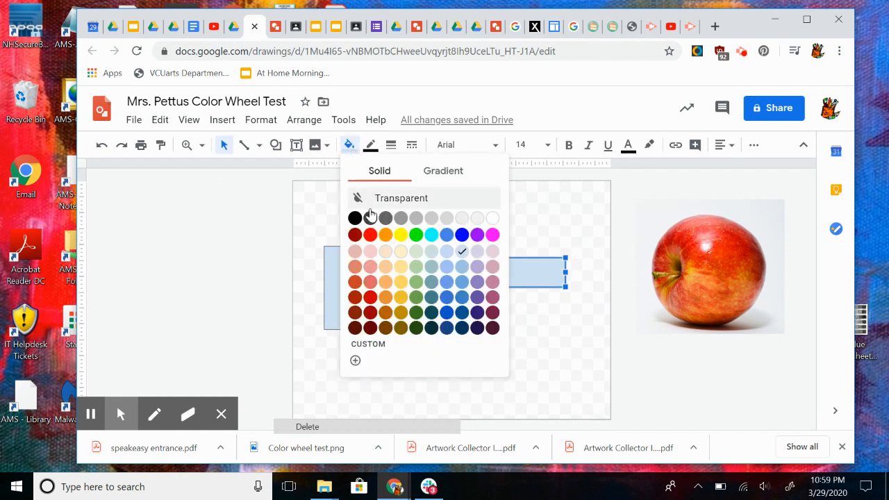
pyautogui.click(387, 274)
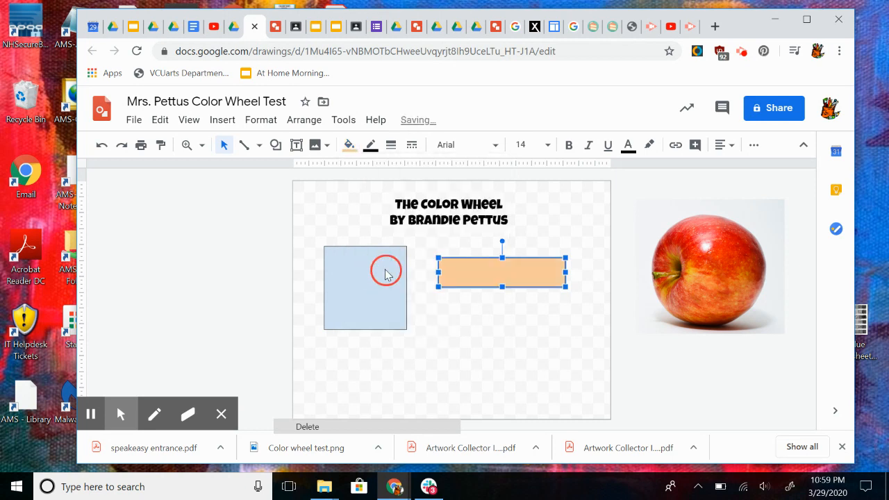
pyautogui.click(371, 144)
pyautogui.click(406, 170)
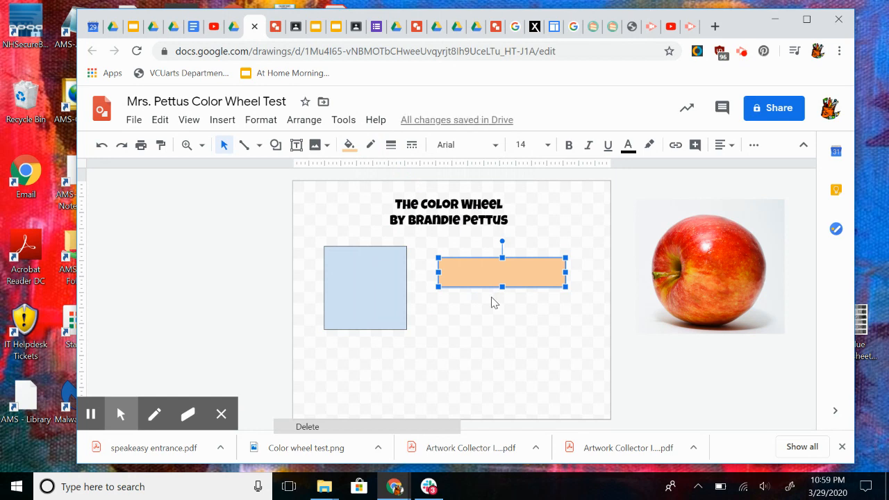
# Step: Fill the square below the title with solid bright red
pyautogui.click(389, 296)
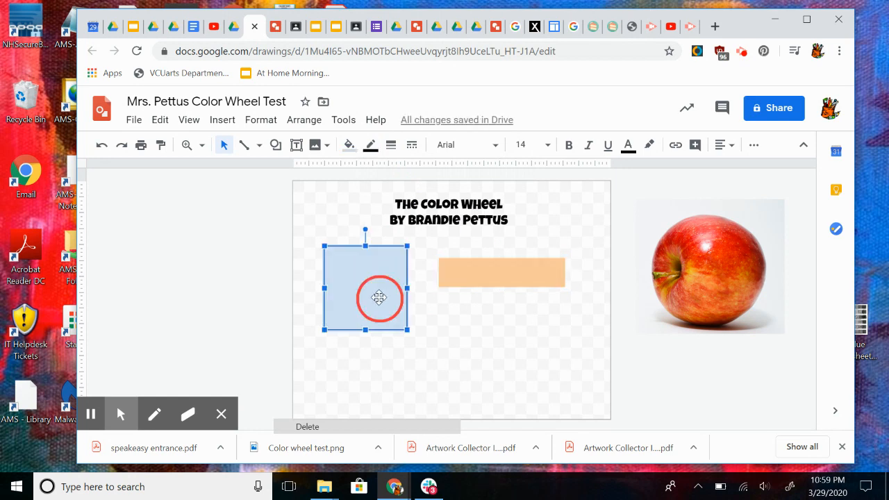
pyautogui.click(349, 144)
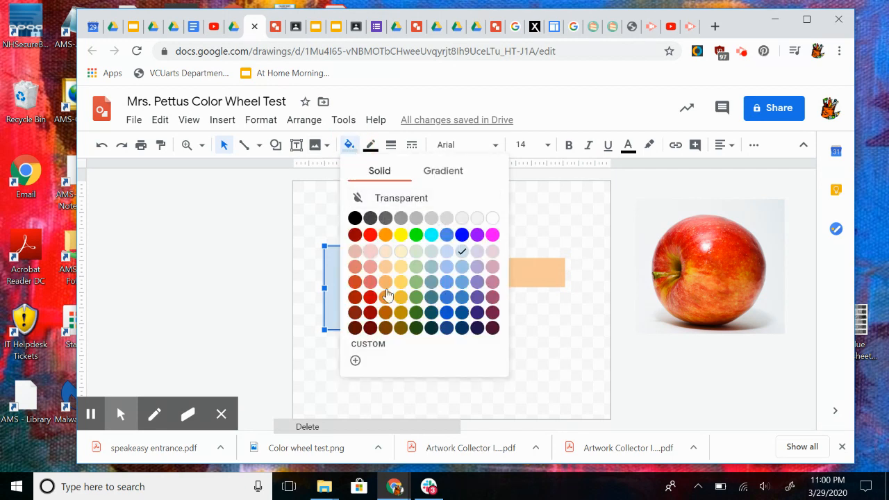
pyautogui.click(372, 235)
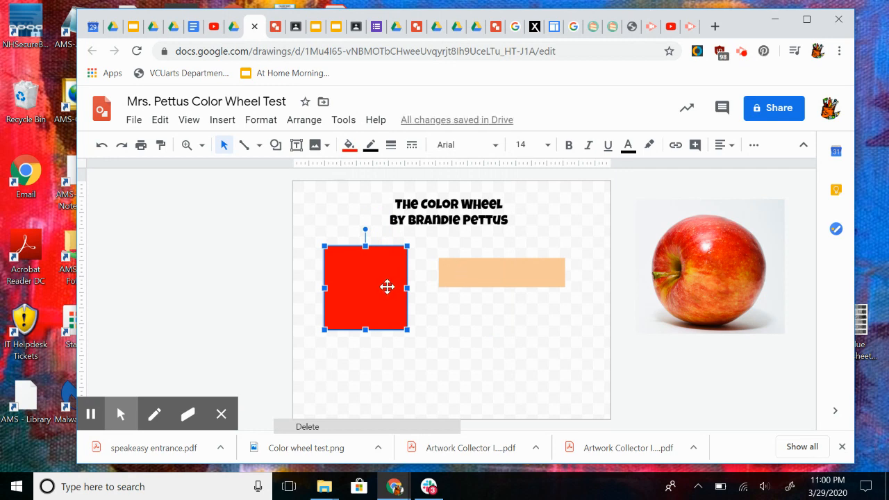
# Step: Delete the light orange rectangle beside the red square
pyautogui.click(470, 272)
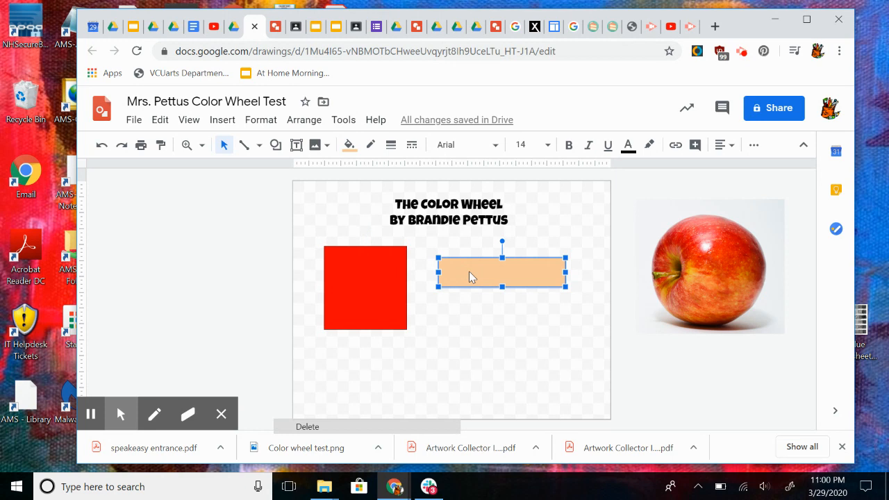
pyautogui.press('Delete')
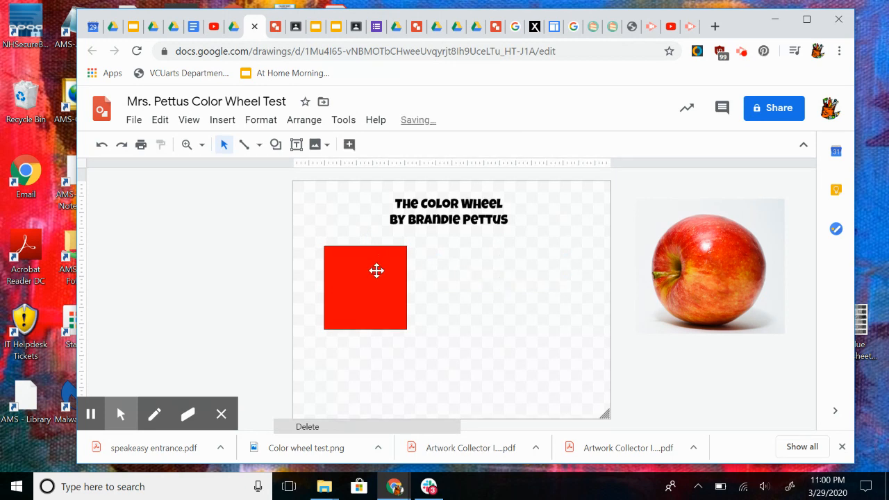
# Step: Copy and paste the red square, placing the duplicate on the right half of the canvas level with the original
pyautogui.click(377, 271)
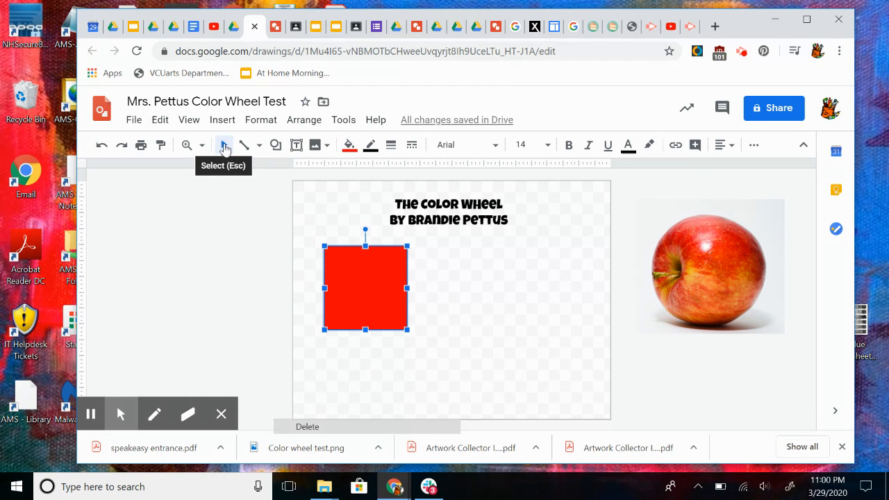
pyautogui.click(160, 120)
pyautogui.click(184, 223)
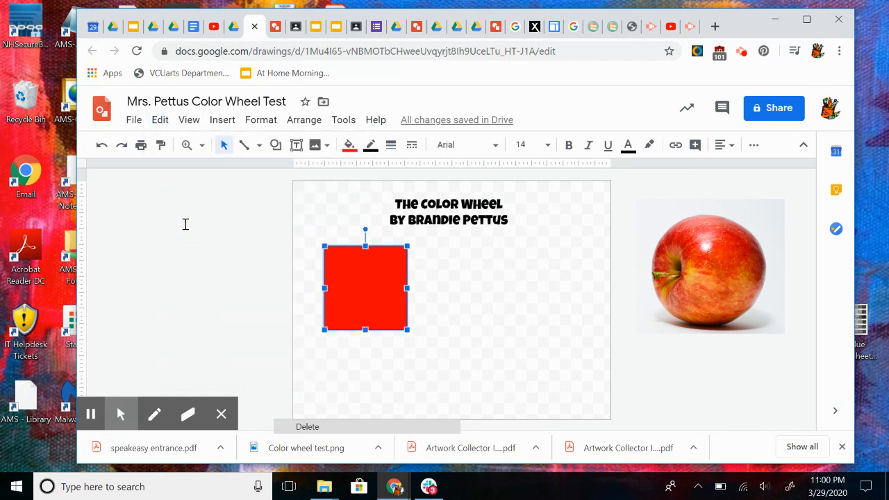
pyautogui.click(160, 120)
pyautogui.click(189, 248)
pyautogui.moveTo(349, 288); pyautogui.dragTo(512, 281)
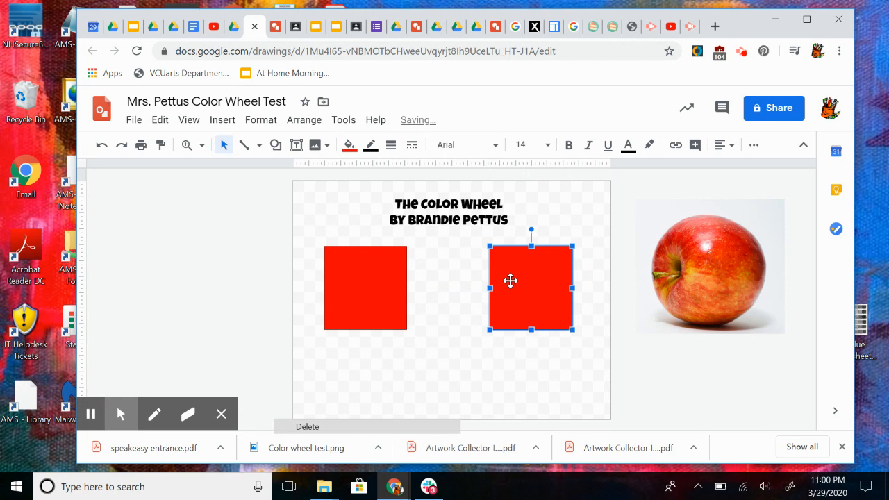
# Step: Fill the duplicated square on the right half of the canvas with yellow and deselect it
pyautogui.click(350, 146)
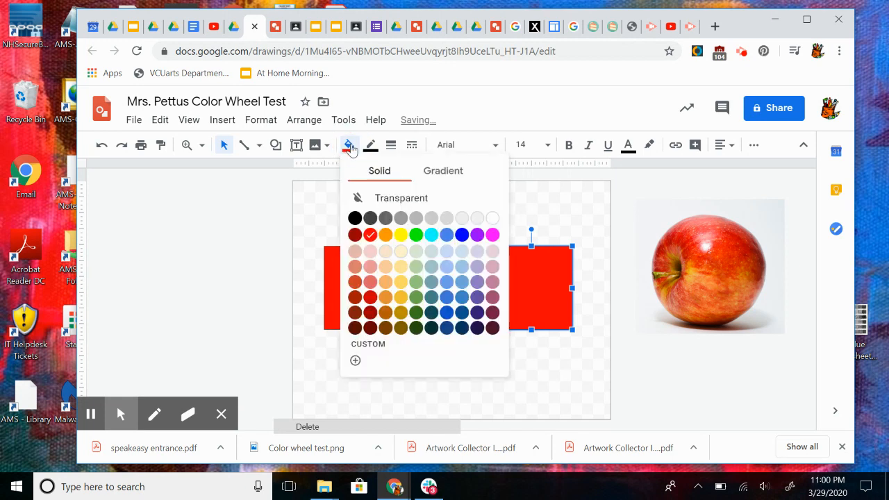
pyautogui.click(388, 234)
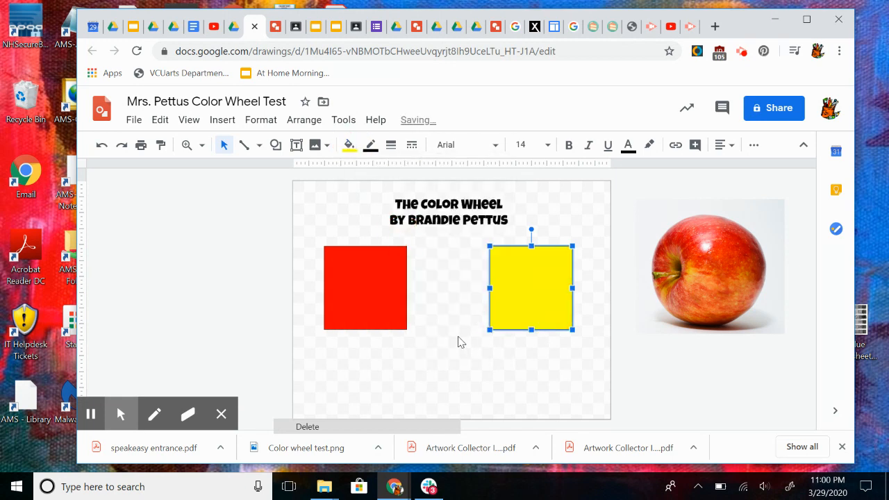
pyautogui.click(444, 264)
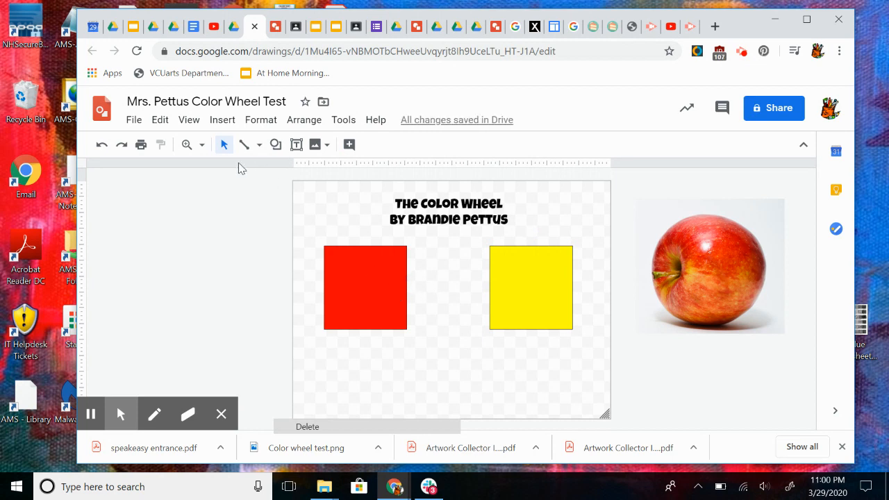
# Step: Copy and paste the red square into the gap between the red and yellow squares, and delete this duplicate
pyautogui.click(222, 145)
pyautogui.click(377, 279)
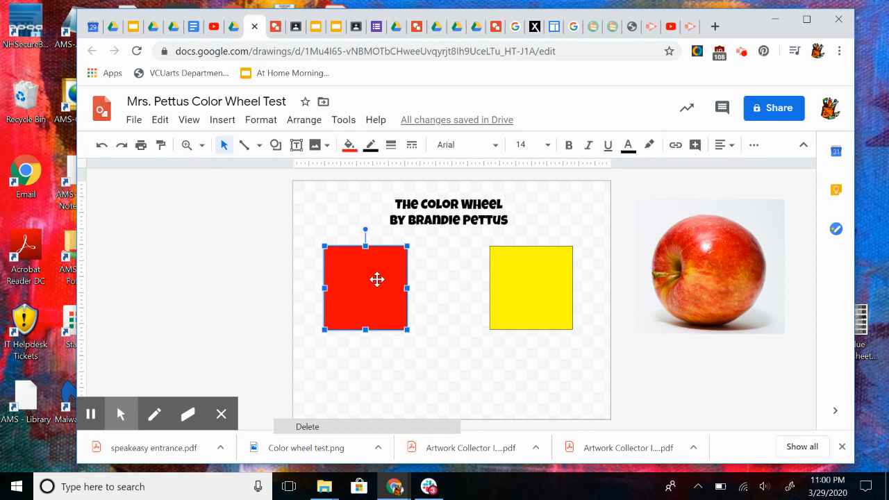
pyautogui.click(159, 120)
pyautogui.click(189, 224)
pyautogui.click(160, 120)
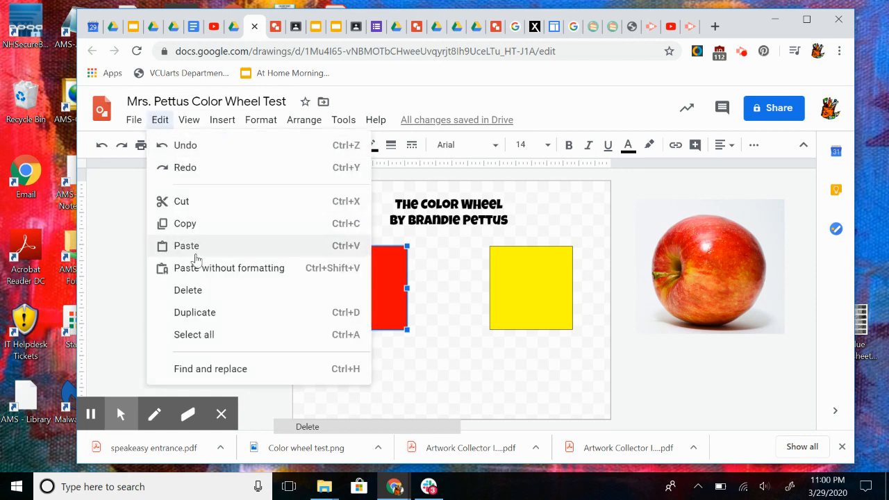
pyautogui.click(196, 258)
pyautogui.moveTo(369, 310); pyautogui.dragTo(449, 319)
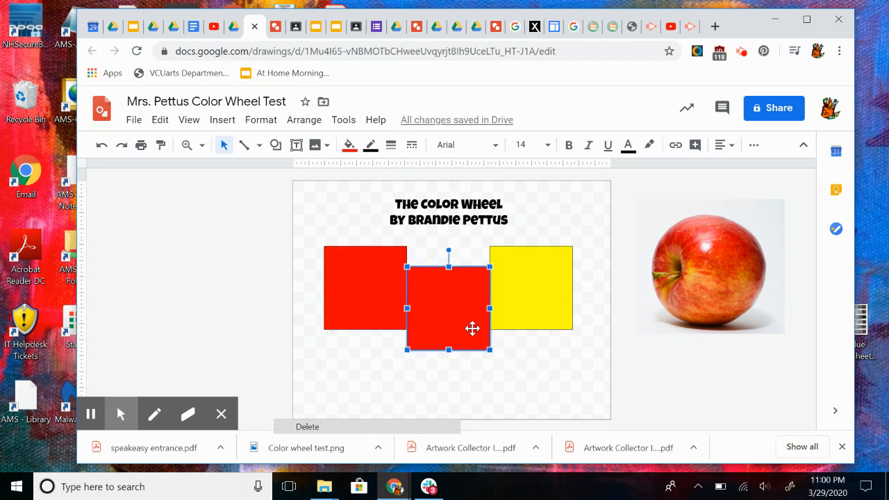
pyautogui.press('Delete')
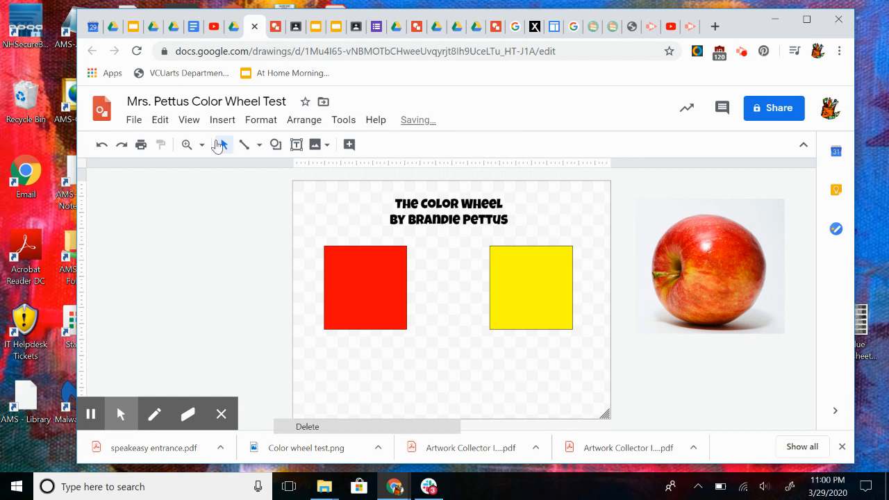
# Step: Paste another red square slightly lower between the two colored squares and remove it again
pyautogui.click(363, 302)
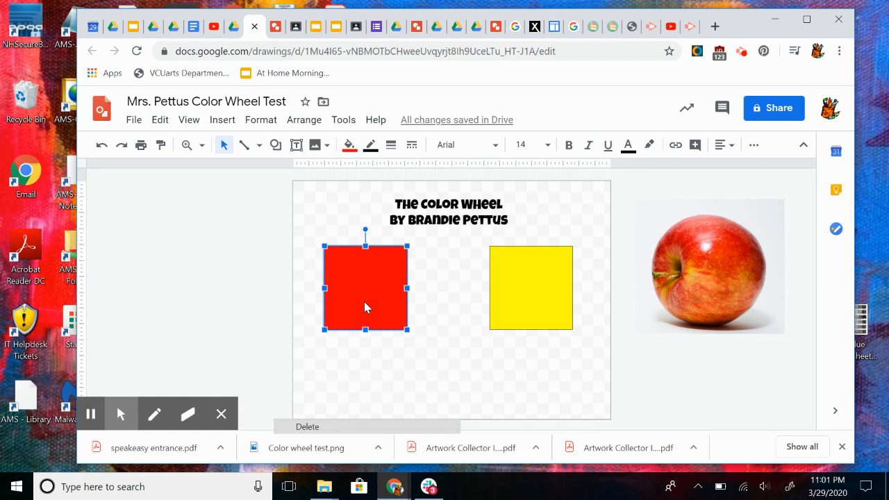
pyautogui.click(439, 332)
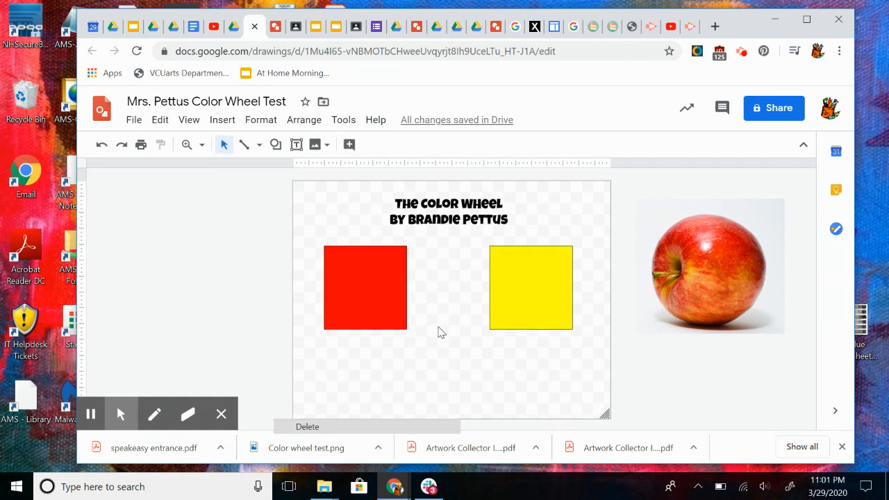
pyautogui.hotkey('ctrl', 'v')
pyautogui.moveTo(382, 293); pyautogui.dragTo(454, 313)
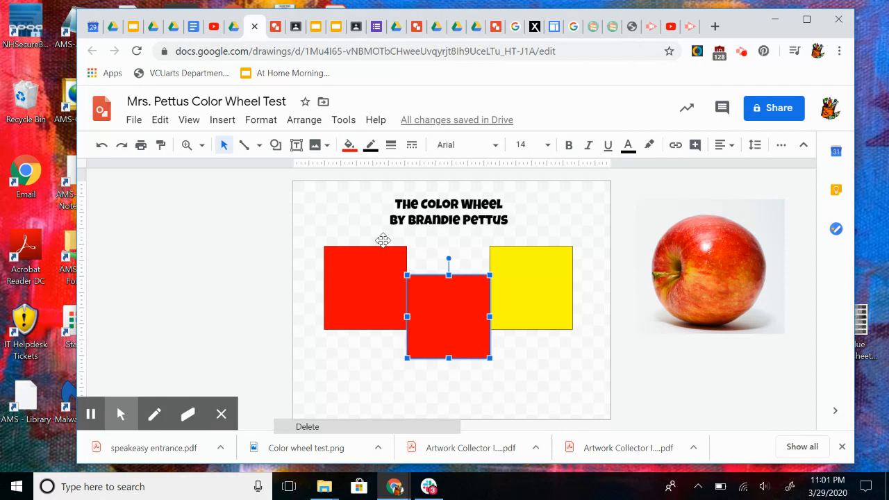
pyautogui.press('Delete')
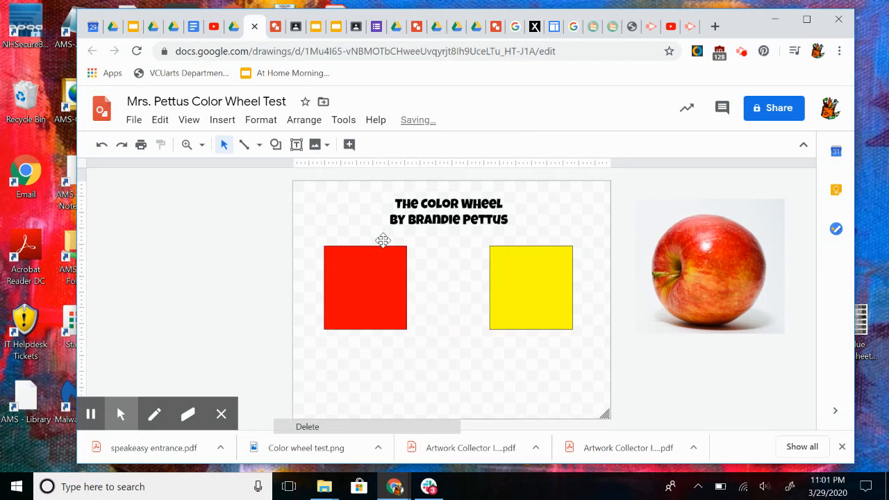
# Step: Restore the deleted duplicate square between the red and yellow squares, fill it with orange and deselect it
pyautogui.hotkey('ctrl', 'z')
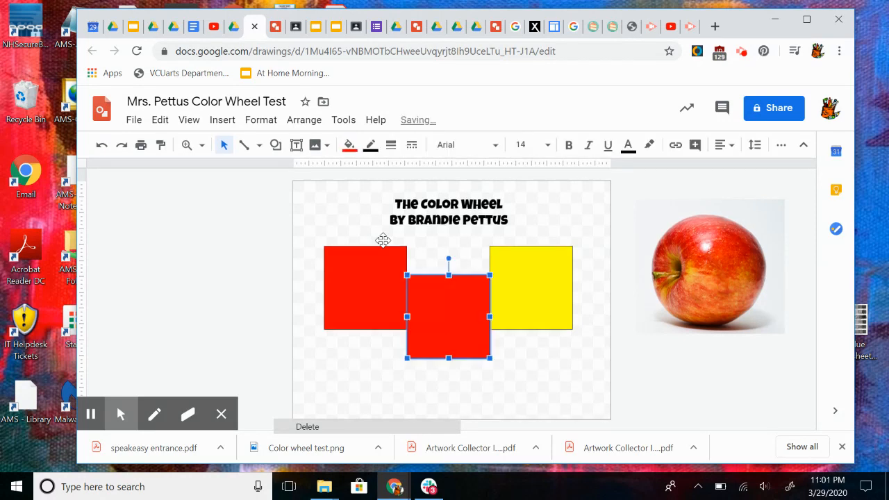
pyautogui.click(349, 145)
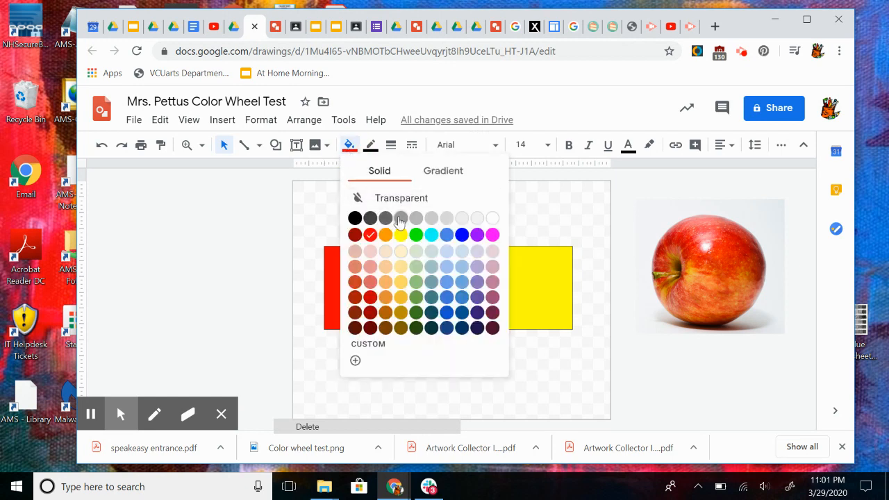
pyautogui.click(387, 236)
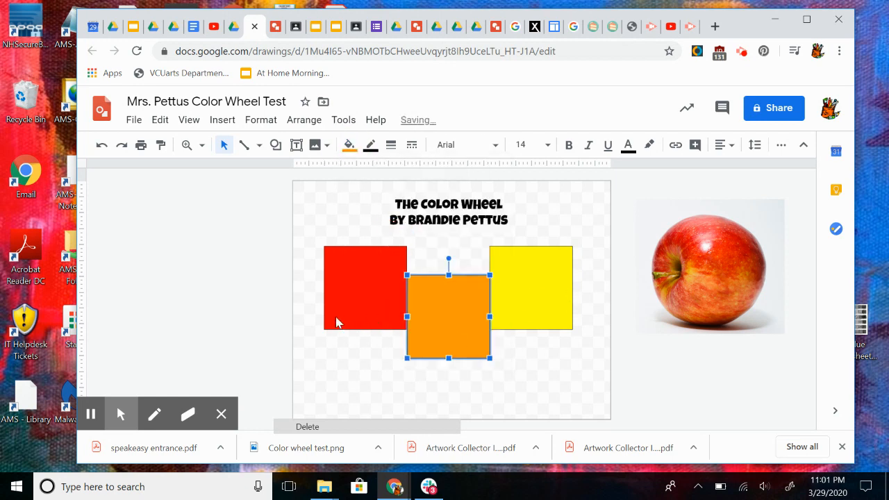
pyautogui.click(379, 342)
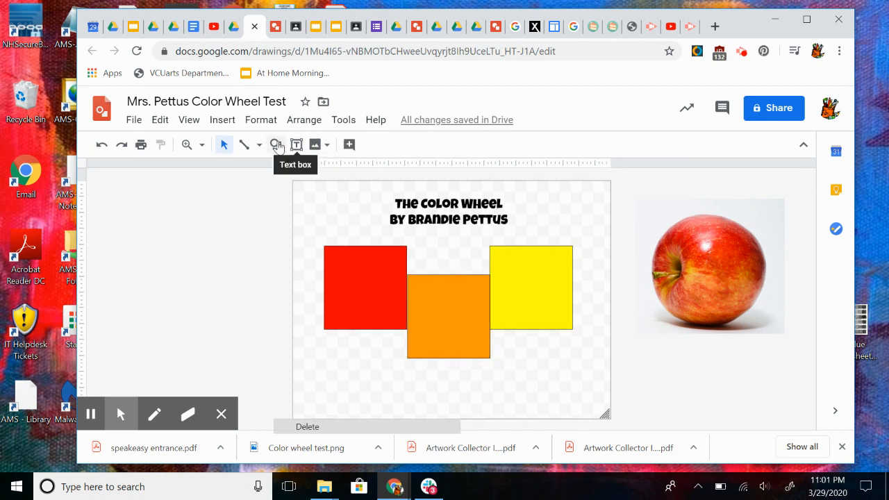
# Step: Draw a right triangle overlapping the lower corners of the red and orange squares
pyautogui.click(276, 145)
pyautogui.moveTo(302, 173)
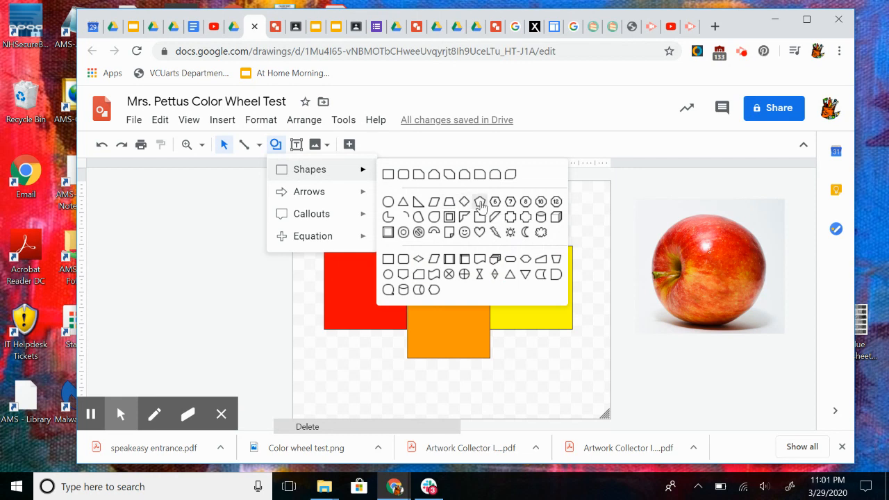
pyautogui.click(417, 202)
pyautogui.moveTo(372, 319); pyautogui.dragTo(450, 379)
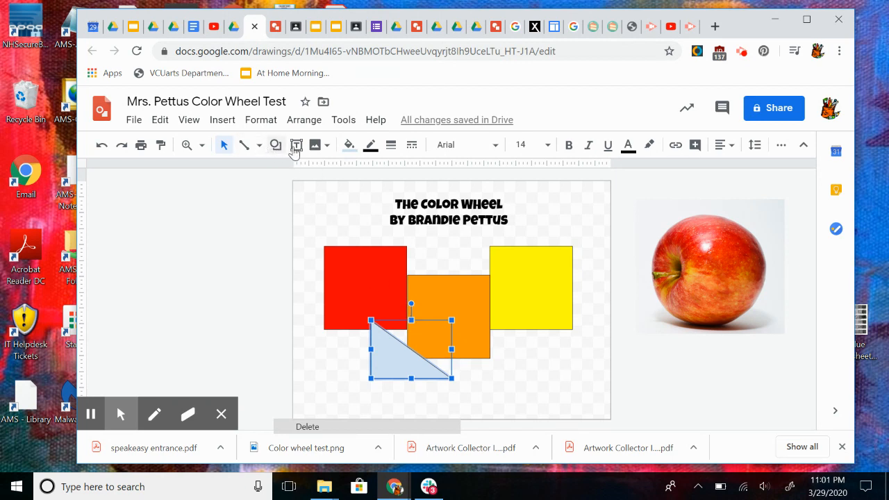
# Step: Fill the triangle with the custom red-orange #eb6912ff and move it up slightly over the red and orange squares
pyautogui.click(349, 146)
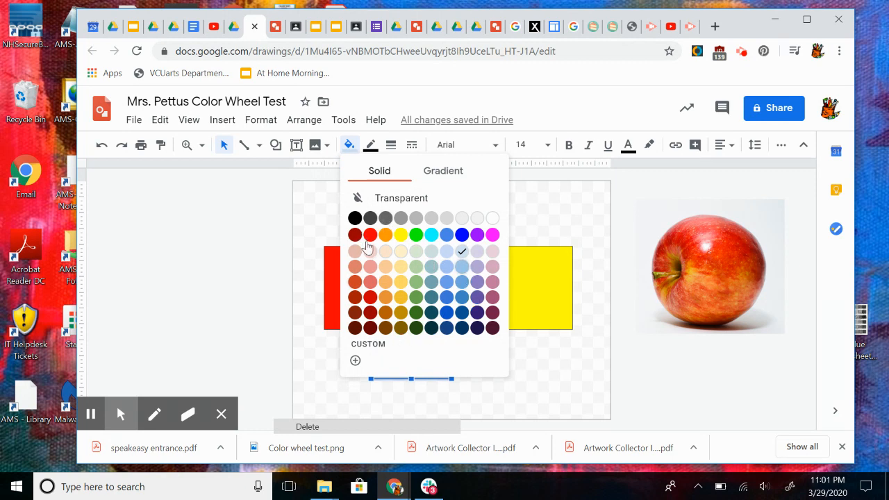
pyautogui.click(355, 362)
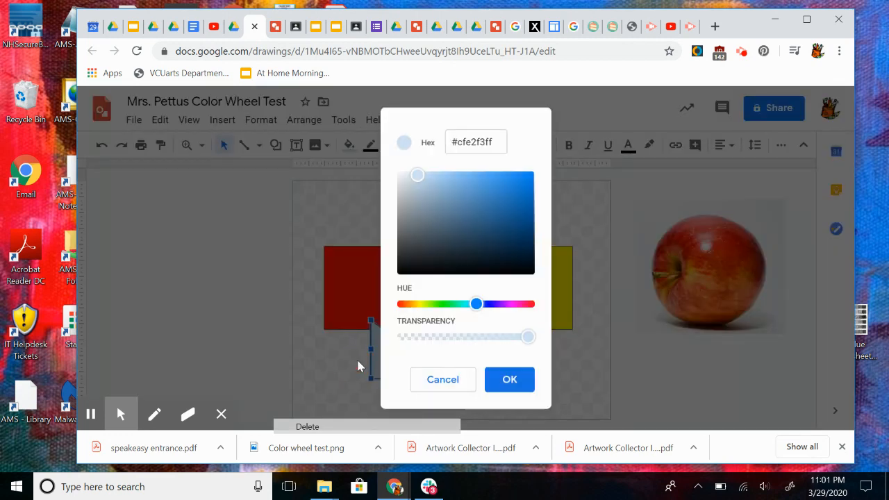
pyautogui.moveTo(477, 306); pyautogui.dragTo(412, 309)
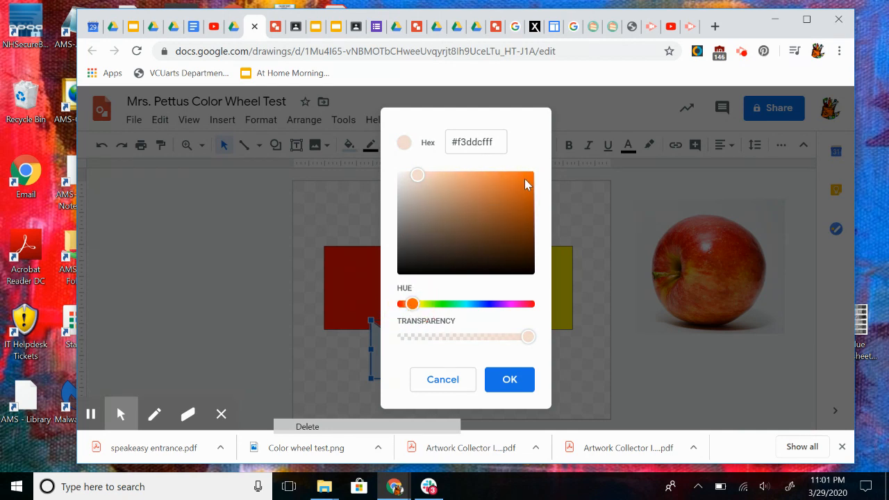
pyautogui.click(525, 182)
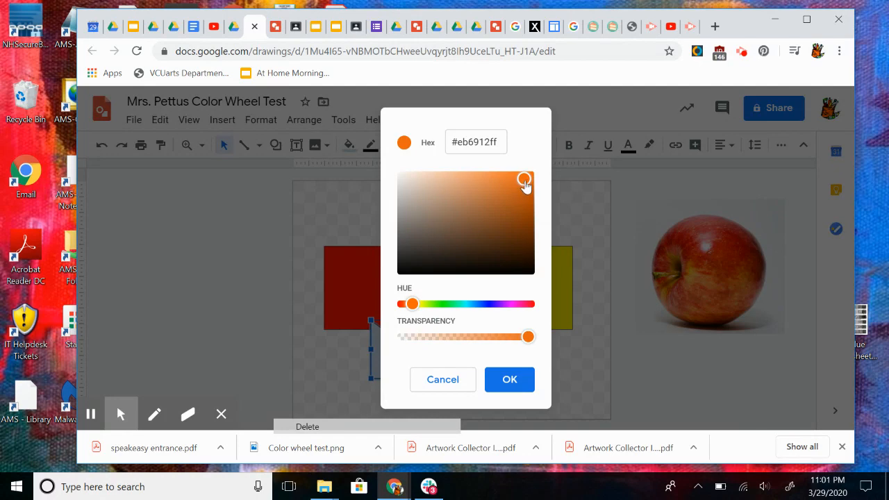
pyautogui.click(510, 379)
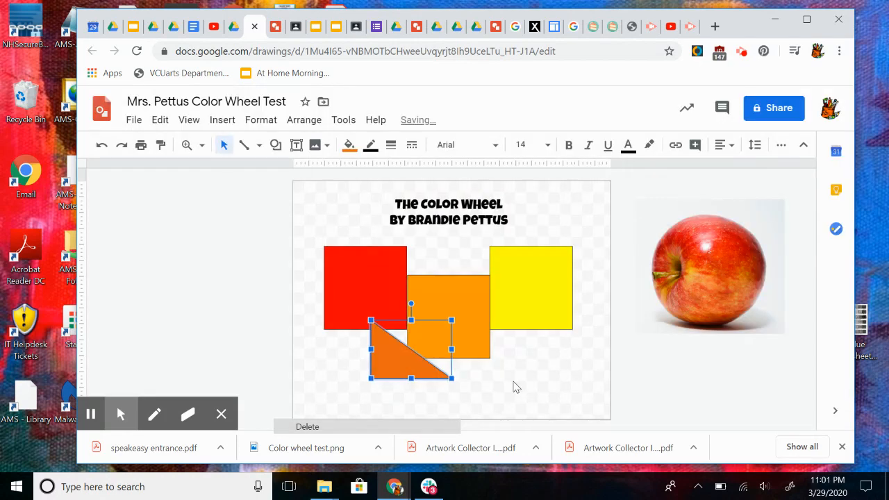
pyautogui.moveTo(389, 350); pyautogui.dragTo(391, 335)
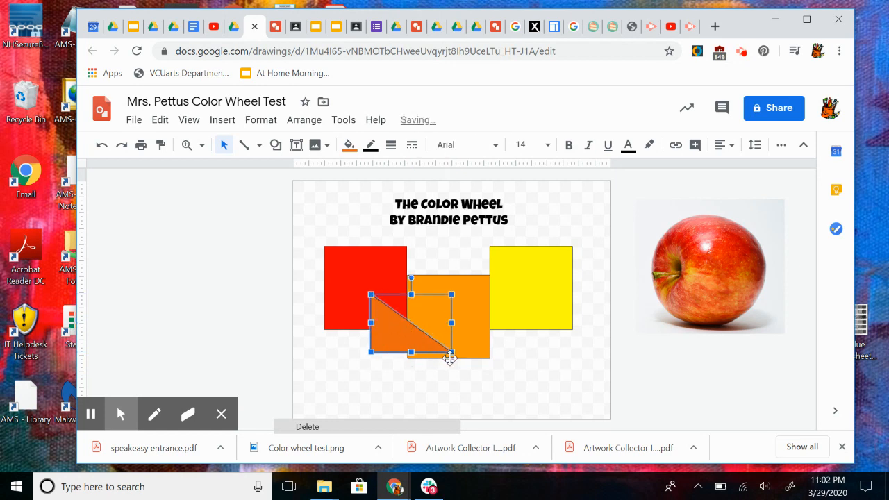
# Step: Shift the orange square slightly down and right and rotate it about 45 degrees into a diamond
pyautogui.moveTo(412, 284)
pyautogui.mouseDown()
pyautogui.moveTo(425, 284)
pyautogui.moveTo(419, 291)
pyautogui.mouseUp()
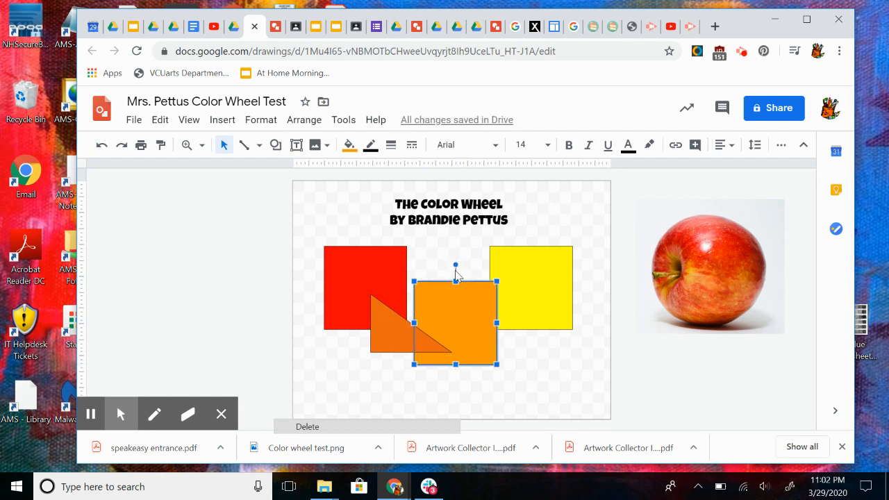
pyautogui.moveTo(456, 265); pyautogui.dragTo(505, 281)
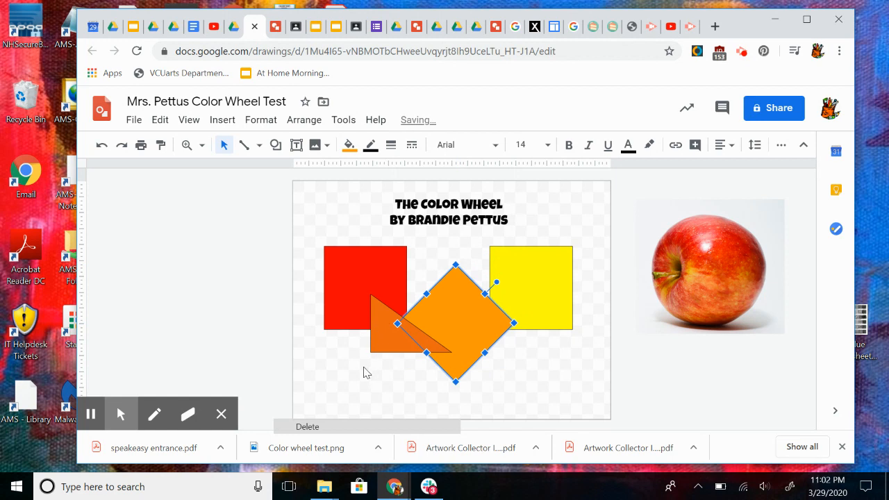
pyautogui.click(389, 334)
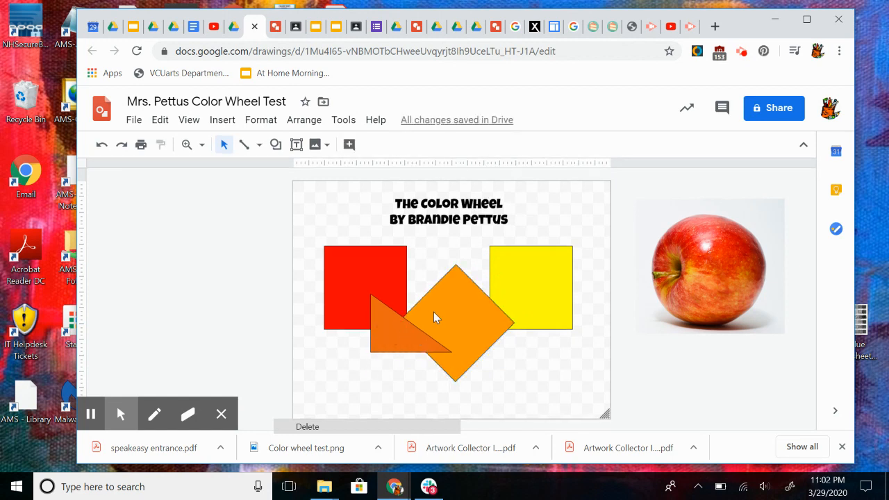
# Step: Send the red-orange triangle to the back, behind the red square and the orange diamond
pyautogui.click(393, 338)
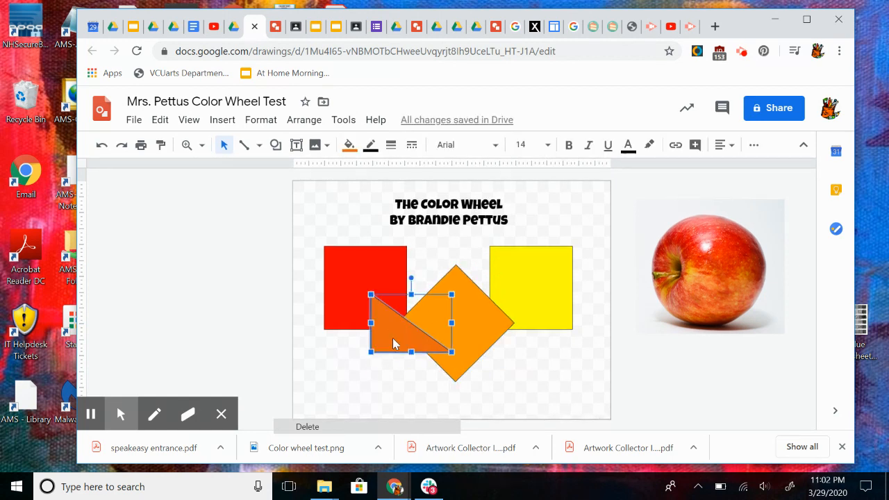
pyautogui.click(304, 130)
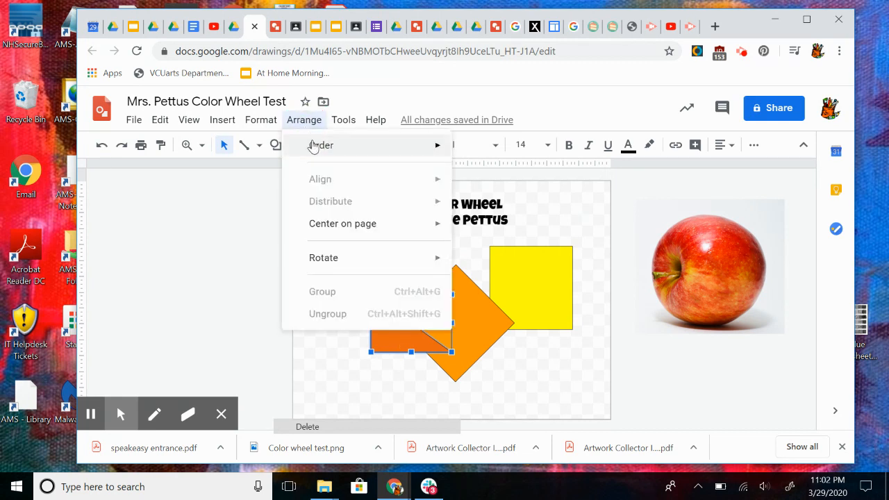
pyautogui.moveTo(318, 145)
pyautogui.click(487, 216)
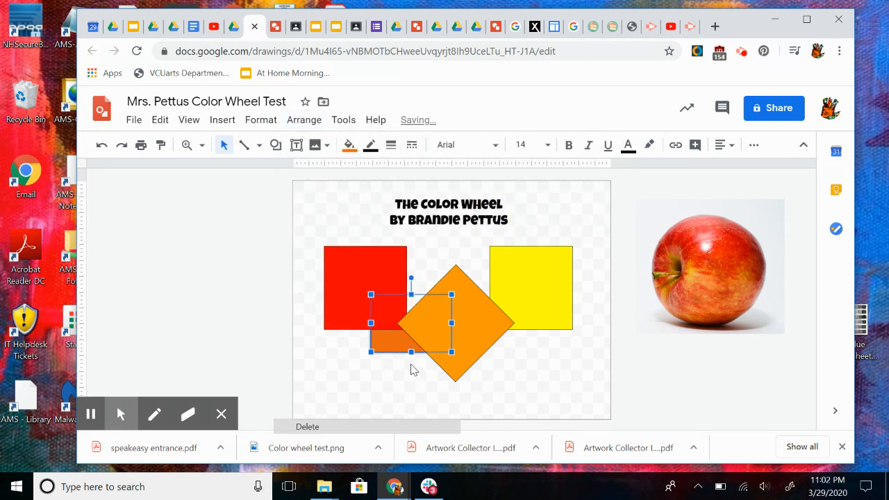
# Step: Bring the red-orange triangle to the front of the other shapes and deselect it
pyautogui.click(303, 121)
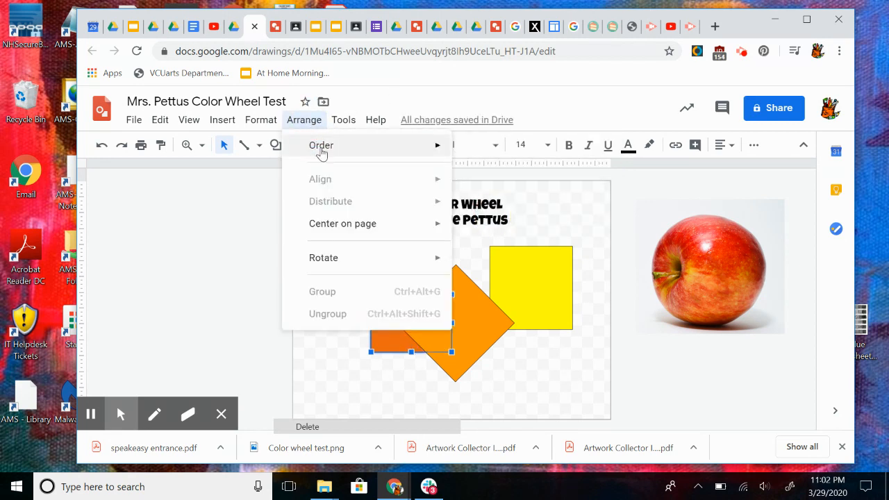
pyautogui.moveTo(403, 154)
pyautogui.click(508, 147)
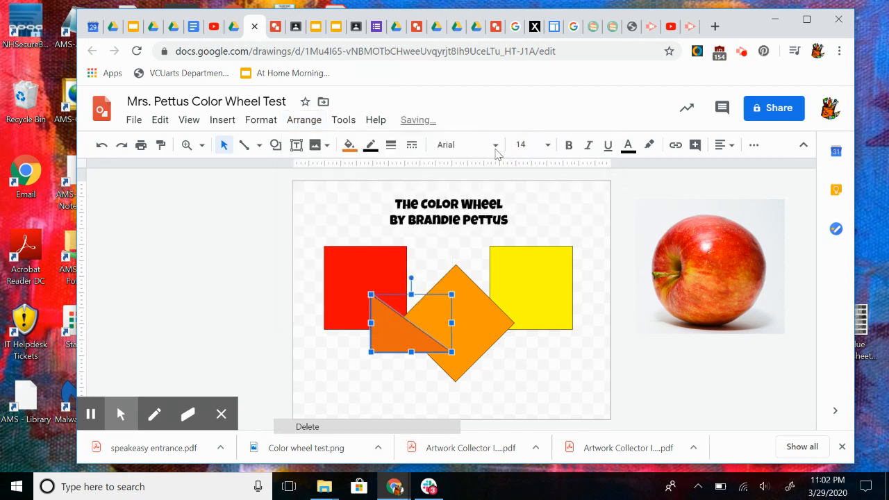
pyautogui.click(313, 301)
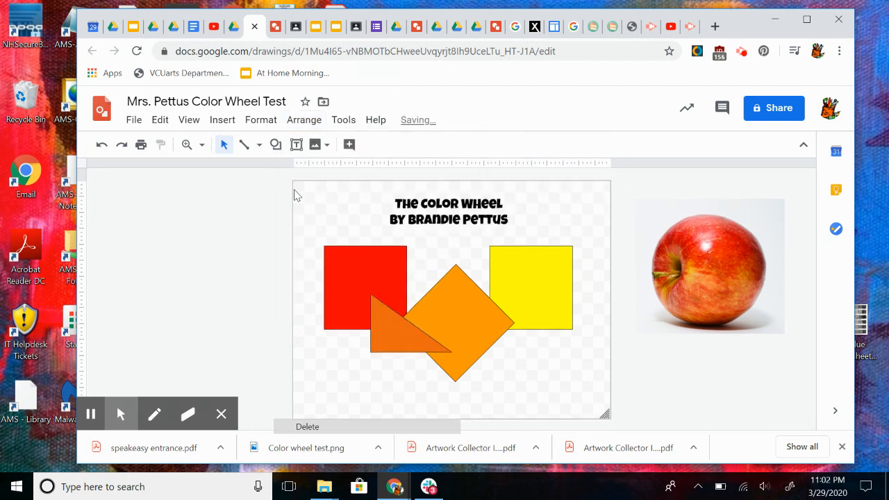
# Step: Select the red square, triangle, orange diamond and yellow square together and align their top edges
pyautogui.click(366, 270)
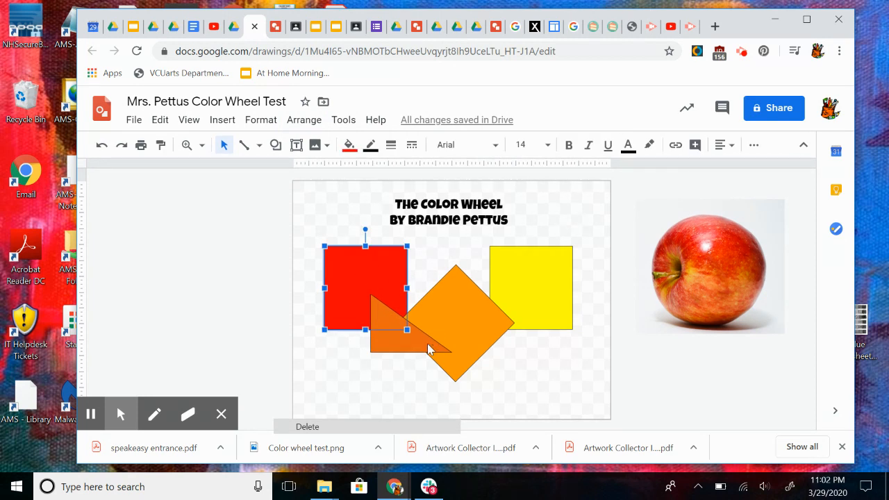
pyautogui.click(429, 350)
pyautogui.click(429, 347)
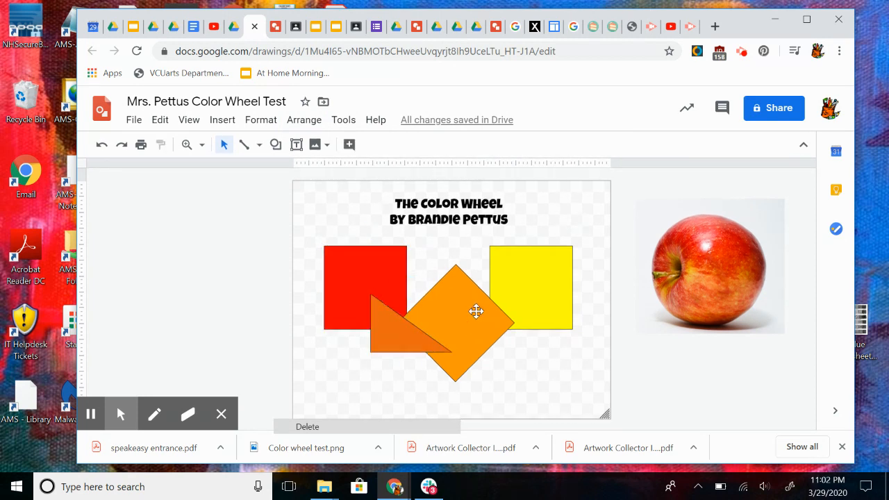
pyautogui.click(387, 288)
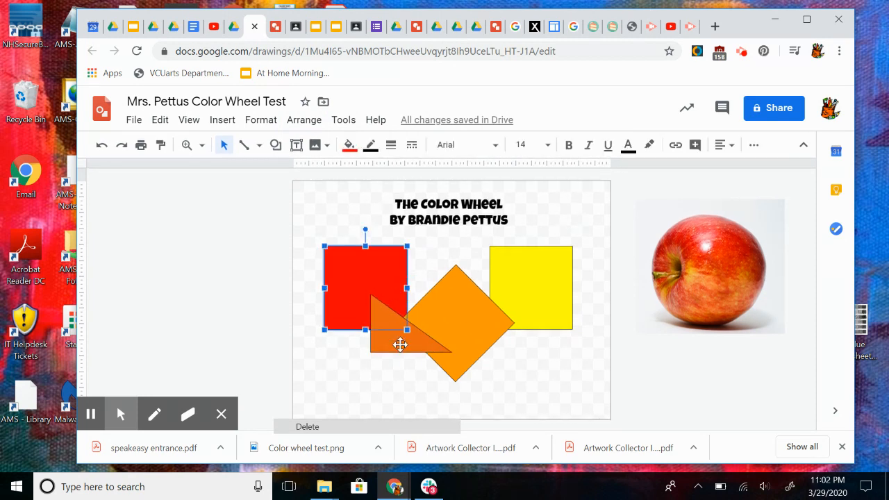
pyautogui.keyDown('shift'); pyautogui.click(400, 344); pyautogui.keyUp('shift')
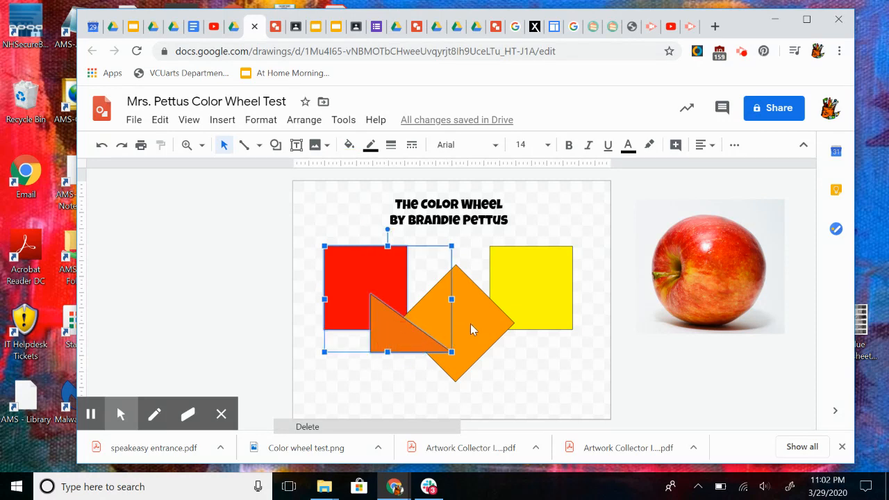
pyautogui.keyDown('shift'); pyautogui.click(477, 324); pyautogui.keyUp('shift')
pyautogui.keyDown('shift'); pyautogui.click(549, 288); pyautogui.keyUp('shift')
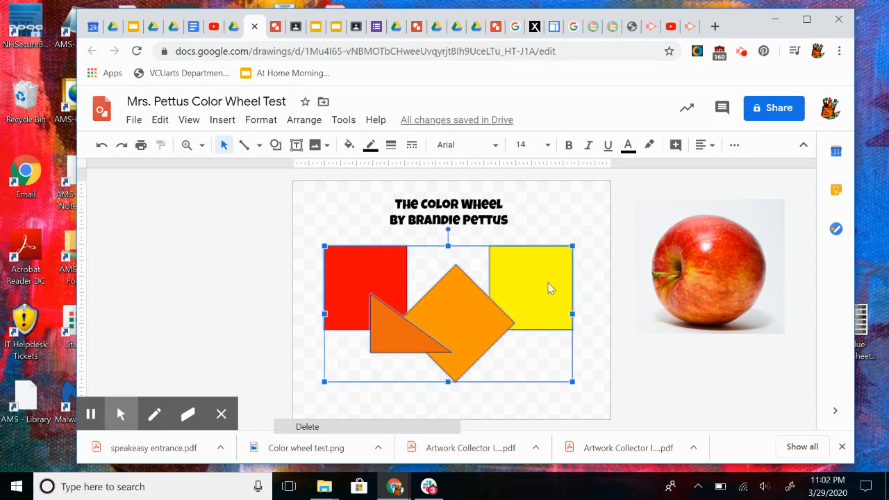
pyautogui.click(319, 123)
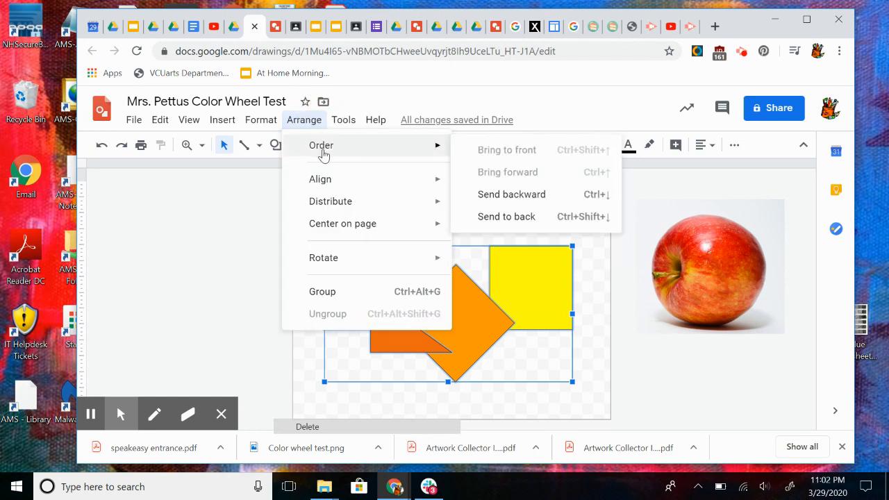
pyautogui.moveTo(329, 186)
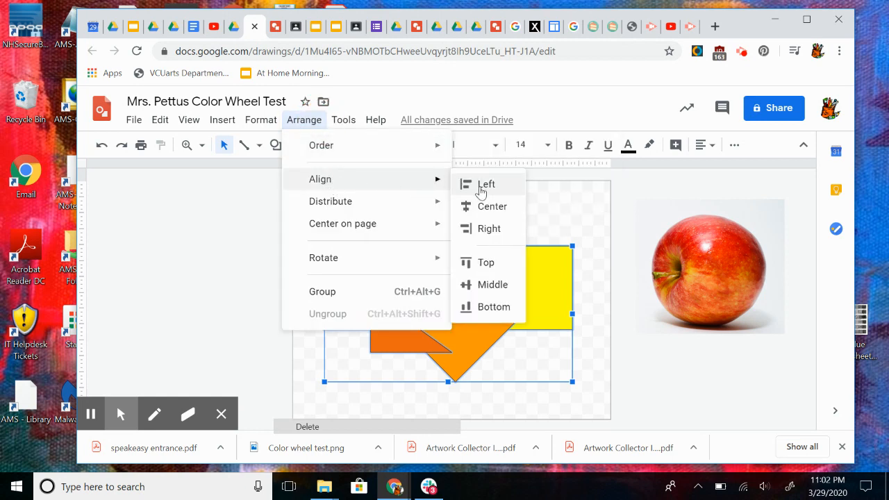
pyautogui.click(486, 263)
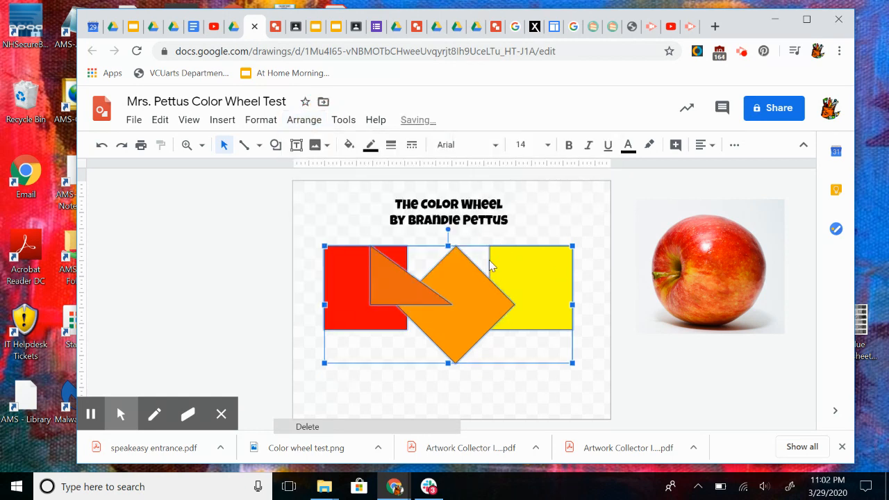
# Step: Distribute the four selected shapes horizontally and deselect them
pyautogui.click(304, 120)
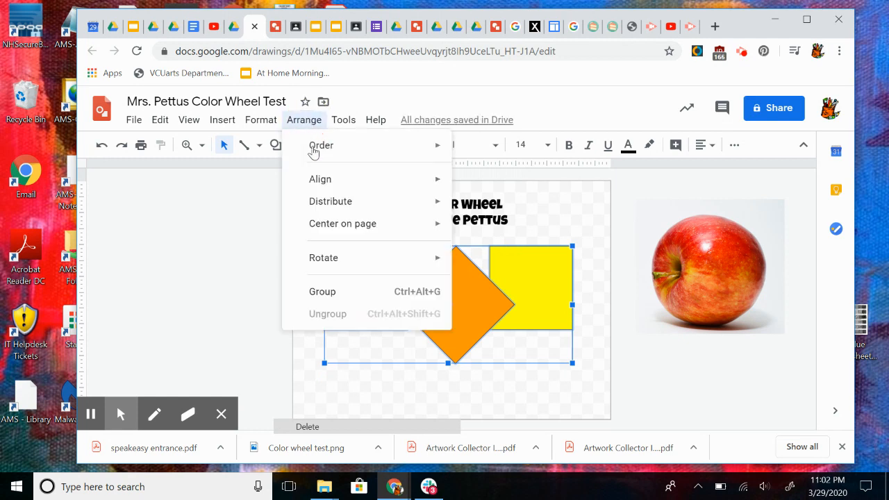
pyautogui.moveTo(436, 201)
pyautogui.click(472, 205)
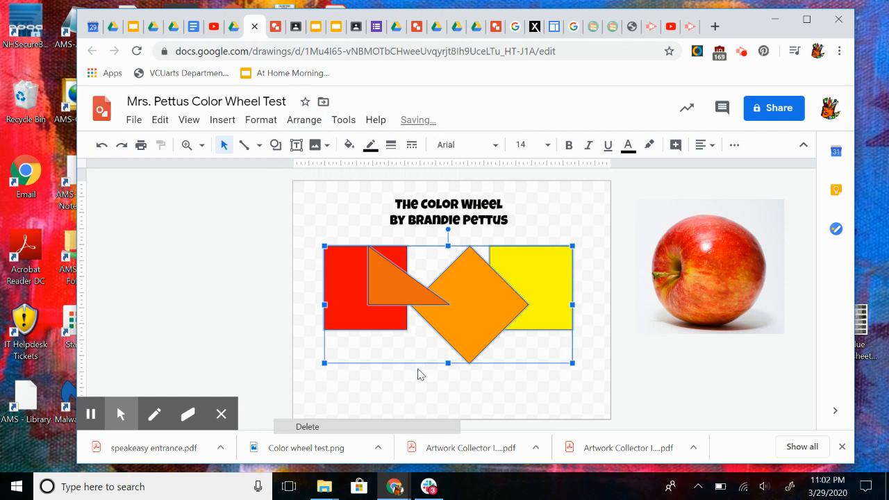
pyautogui.click(438, 401)
# Step: Move the red square close to the canvas's left edge and the yellow square against its right edge
pyautogui.moveTo(342, 301); pyautogui.dragTo(314, 303)
pyautogui.moveTo(554, 280); pyautogui.dragTo(592, 281)
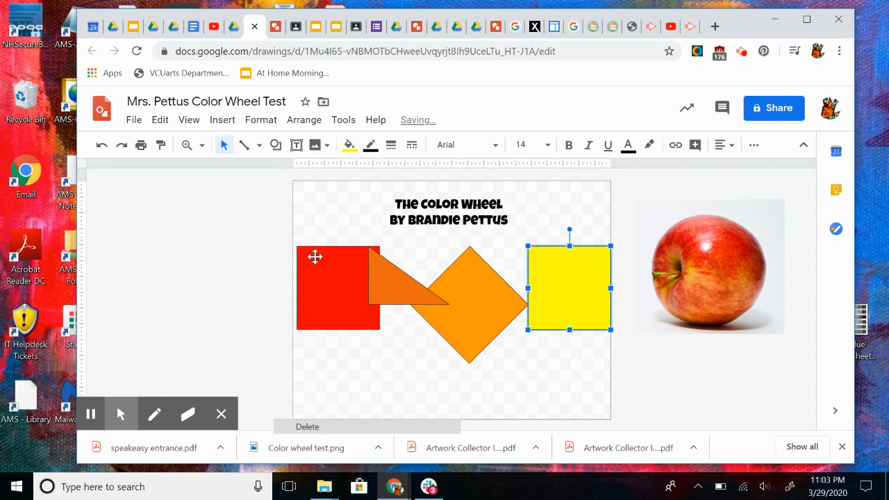
pyautogui.click(317, 230)
# Step: Select the red square, triangle, orange diamond and yellow square together, distribute them horizontally again and deselect them
pyautogui.click(337, 290)
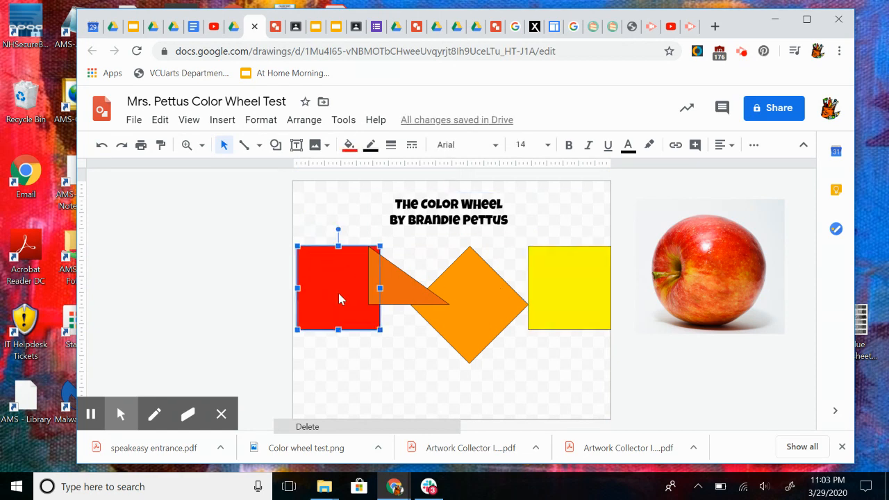
pyautogui.rightClick(415, 294)
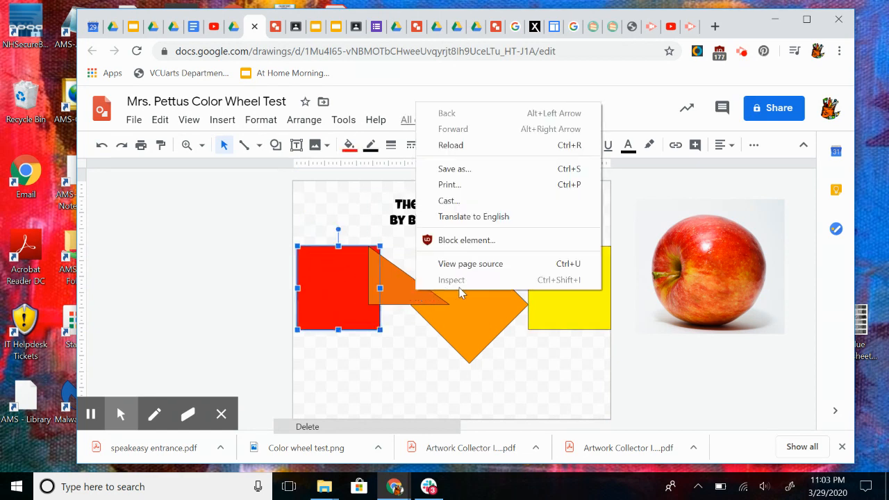
pyautogui.click(396, 313)
pyautogui.keyDown('shift'); pyautogui.click(490, 326); pyautogui.keyUp('shift')
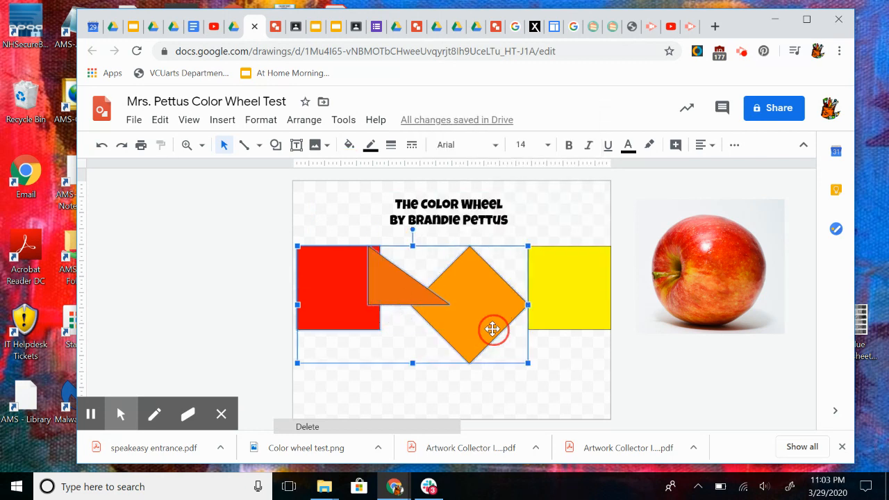
pyautogui.keyDown('shift'); pyautogui.click(564, 320); pyautogui.keyUp('shift')
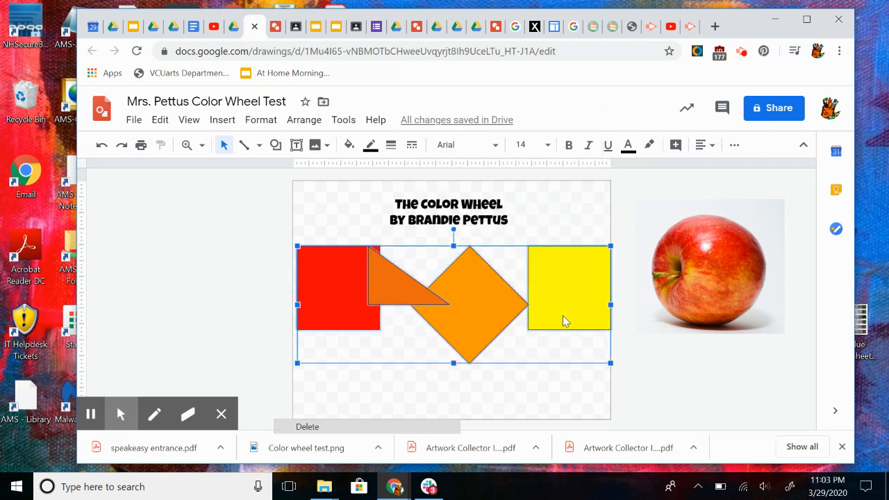
pyautogui.click(299, 122)
pyautogui.moveTo(320, 210)
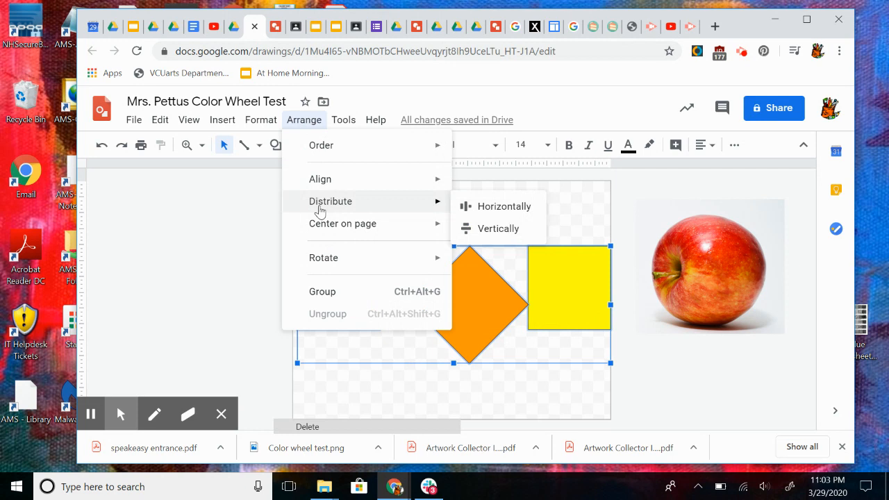
pyautogui.click(481, 212)
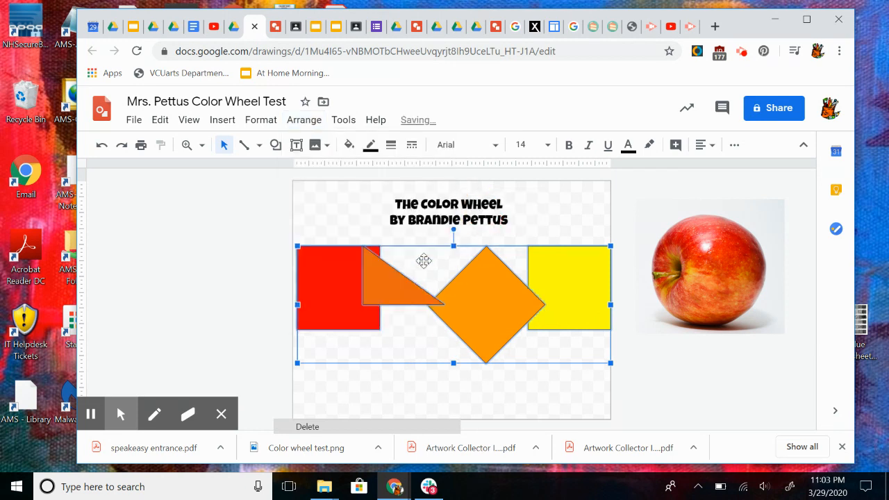
pyautogui.click(431, 370)
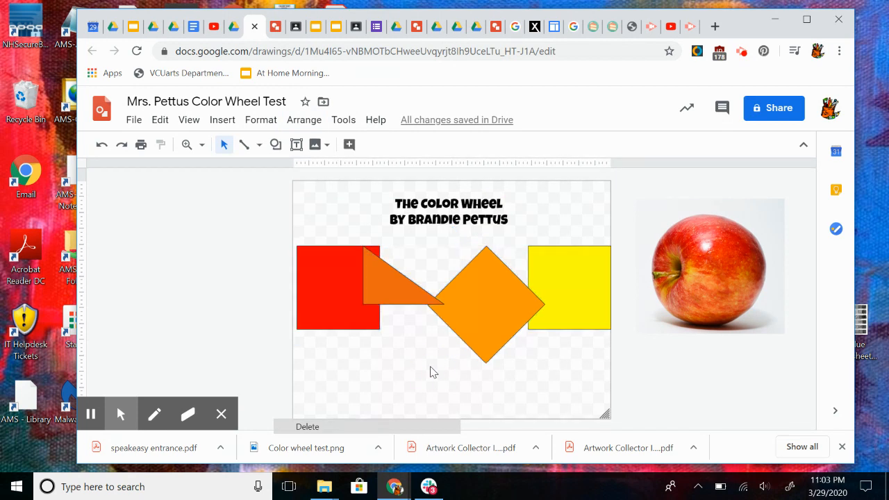
# Step: Fill the orange diamond with the custom hex color #0000000 and deselect it
pyautogui.click(222, 122)
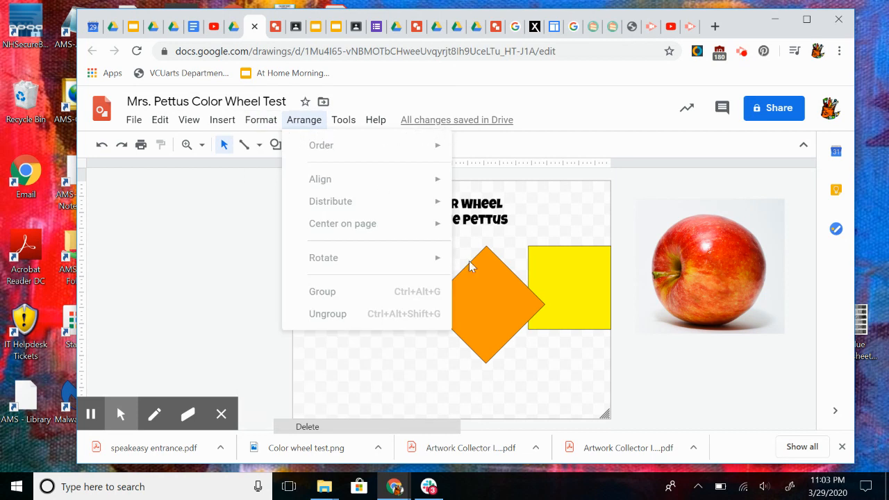
pyautogui.click(490, 296)
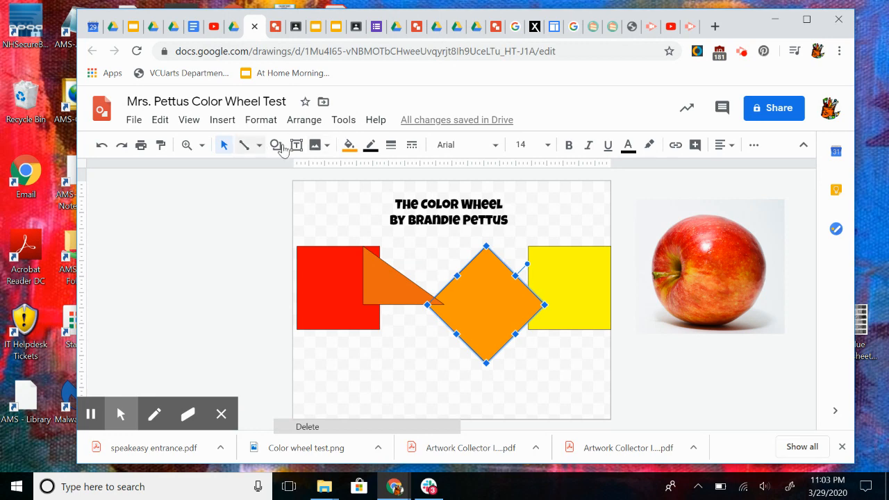
pyautogui.click(349, 146)
pyautogui.click(371, 361)
pyautogui.click(478, 142)
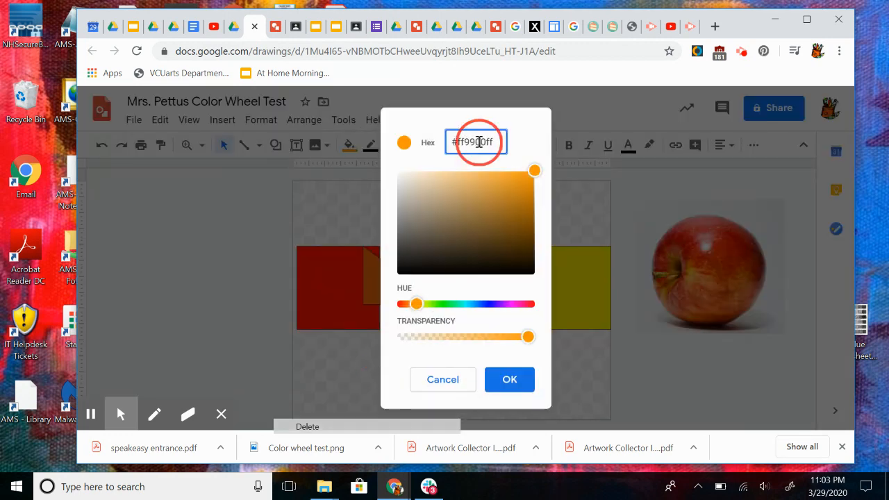
pyautogui.click(501, 142)
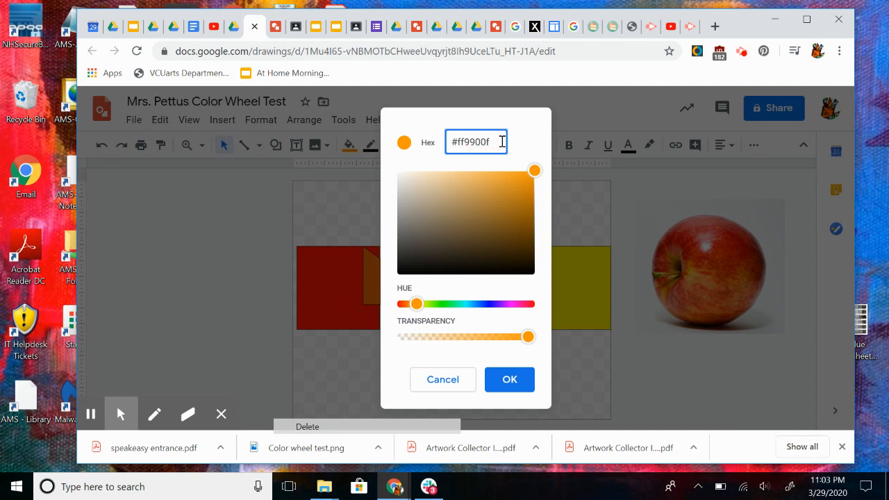
pyautogui.press('BackSpace')
pyautogui.press('BackSpace')
pyautogui.press('BackSpace')
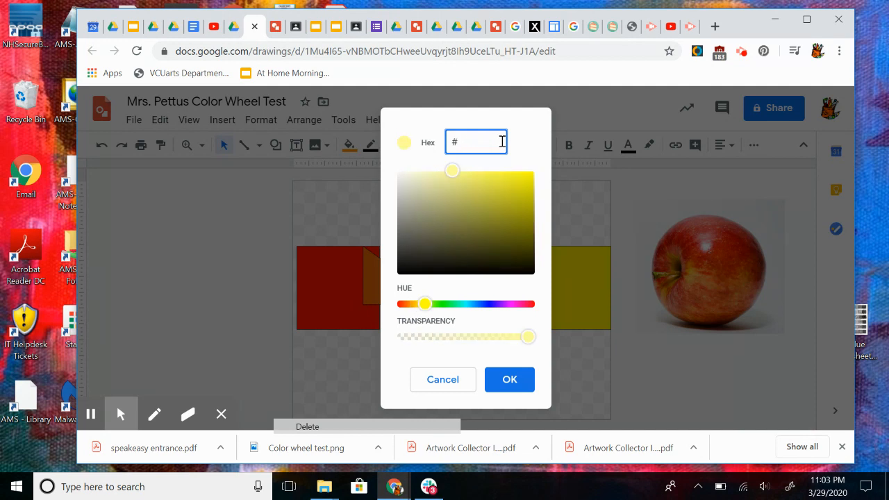
pyautogui.write('0000000')
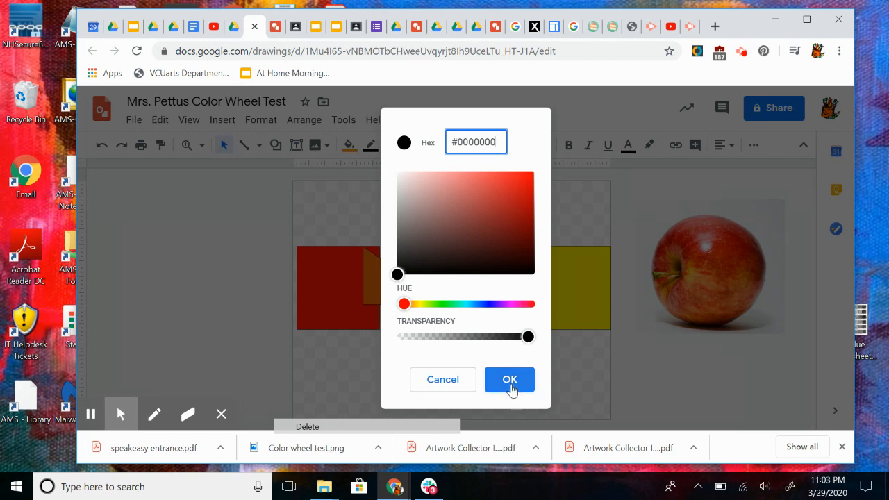
pyautogui.click(511, 381)
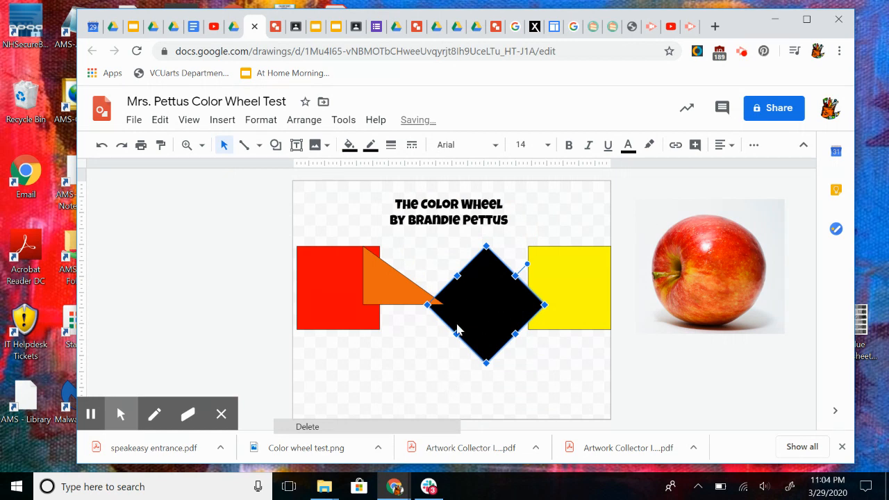
pyautogui.press('Escape')
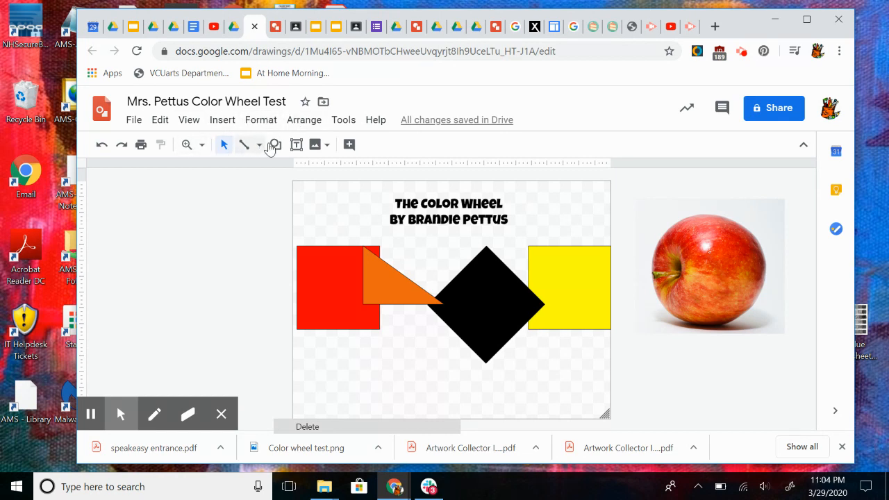
# Step: View the drawing at 100% zoom, return it to 50% and check the other zoom options
pyautogui.click(202, 145)
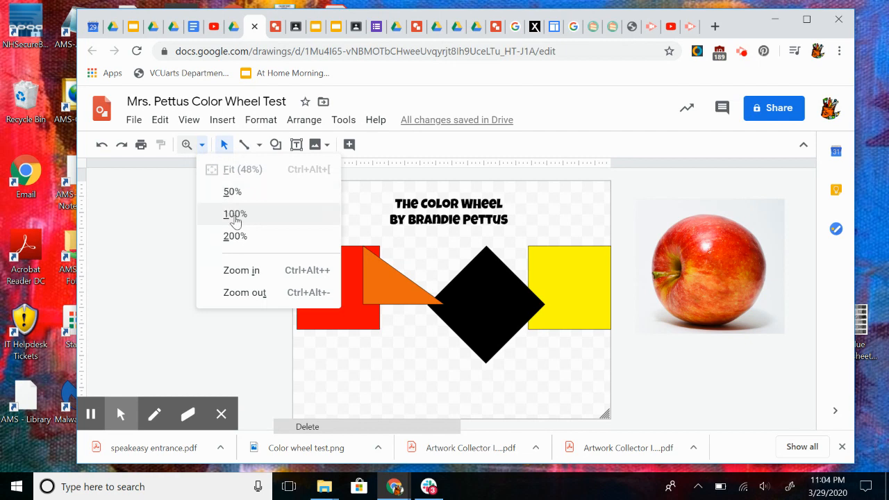
pyautogui.click(235, 215)
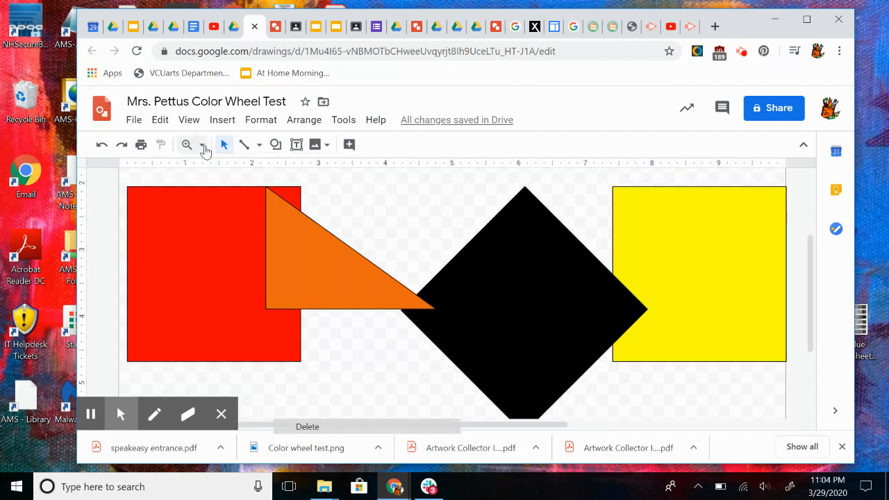
pyautogui.click(201, 145)
pyautogui.click(231, 192)
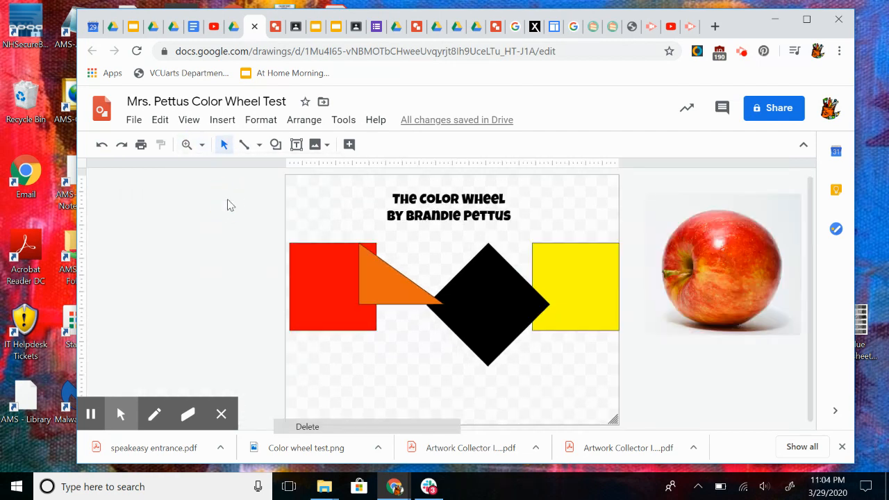
pyautogui.click(201, 146)
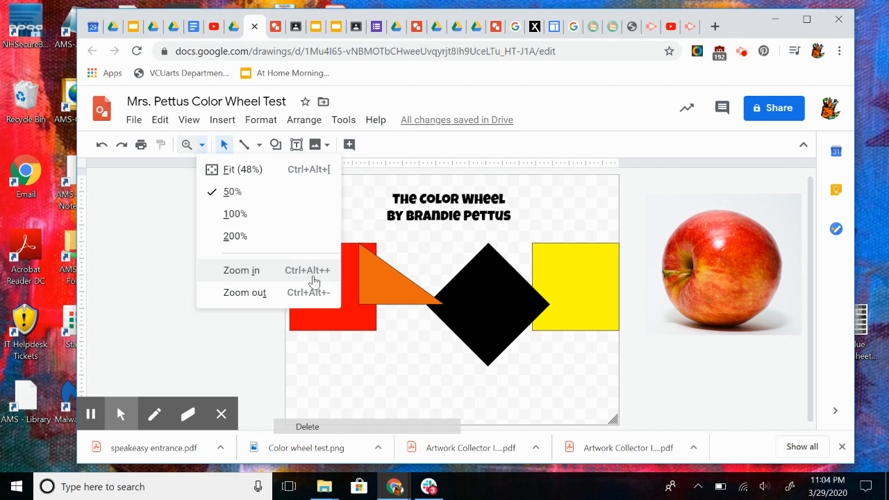
pyautogui.click(201, 146)
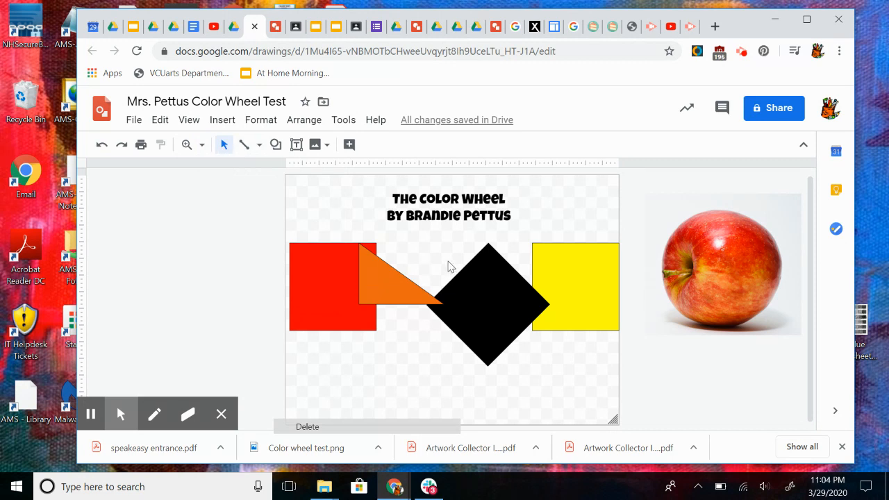
# Step: Select the orange triangle and, using the Select tool, switch the selection to the red square
pyautogui.click(381, 289)
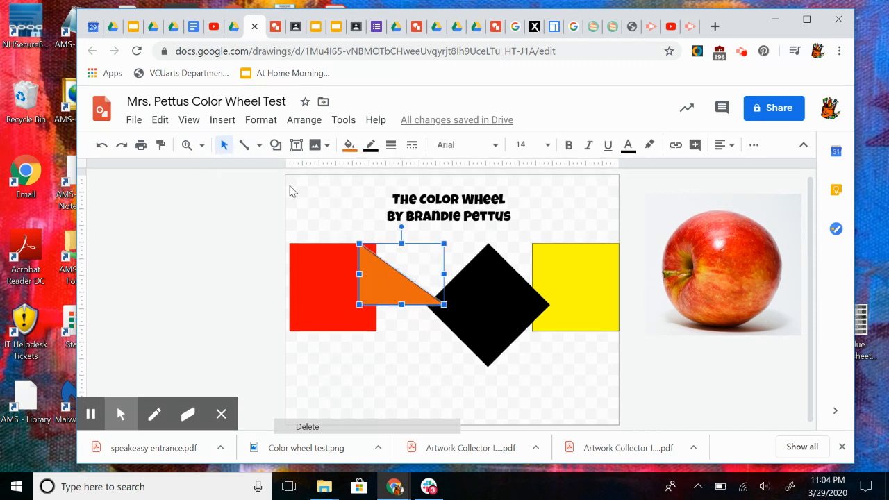
pyautogui.click(224, 144)
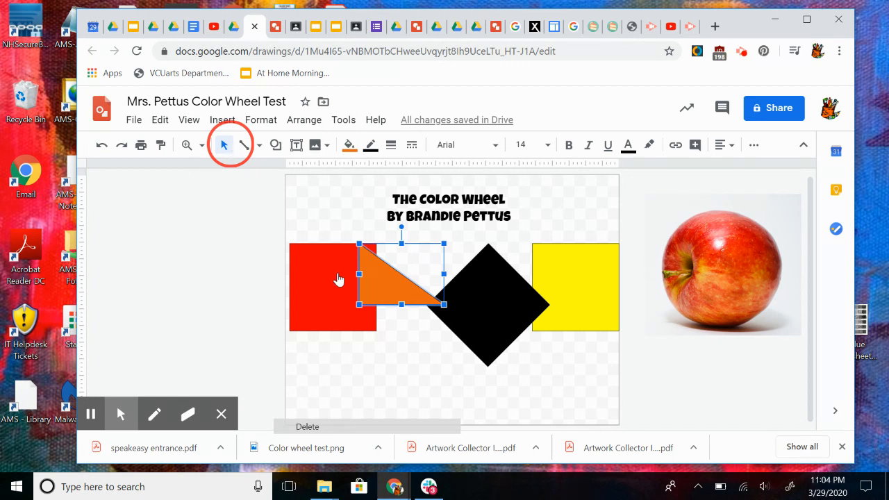
pyautogui.click(339, 273)
# Step: Draw a slightly sloped straight line on the canvas beneath the diamond with the Line tool
pyautogui.click(245, 147)
pyautogui.click(259, 146)
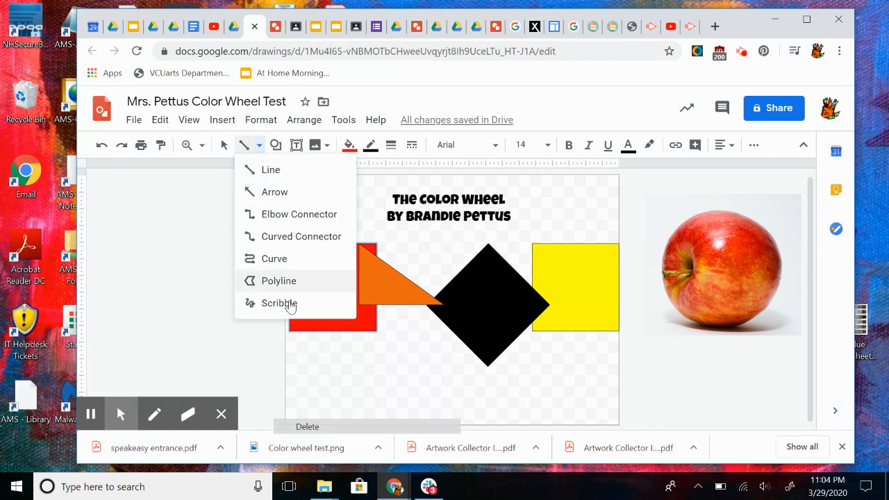
pyautogui.click(287, 171)
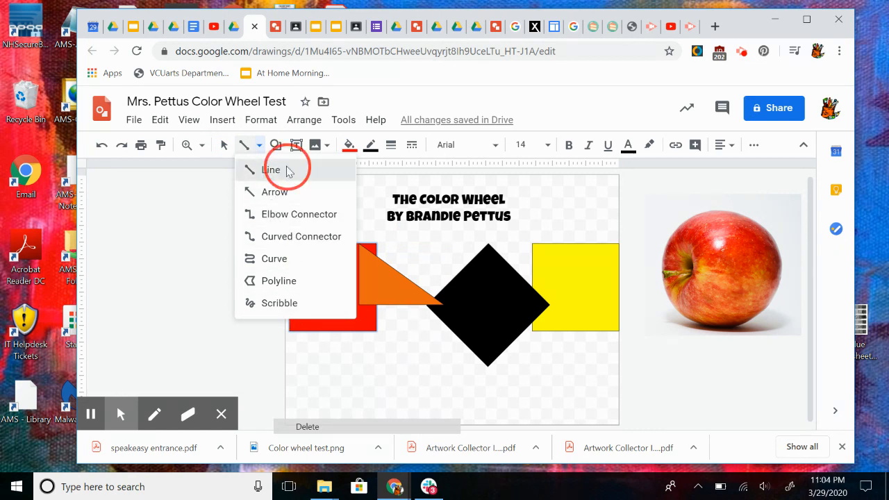
pyautogui.moveTo(586, 357); pyautogui.dragTo(481, 393)
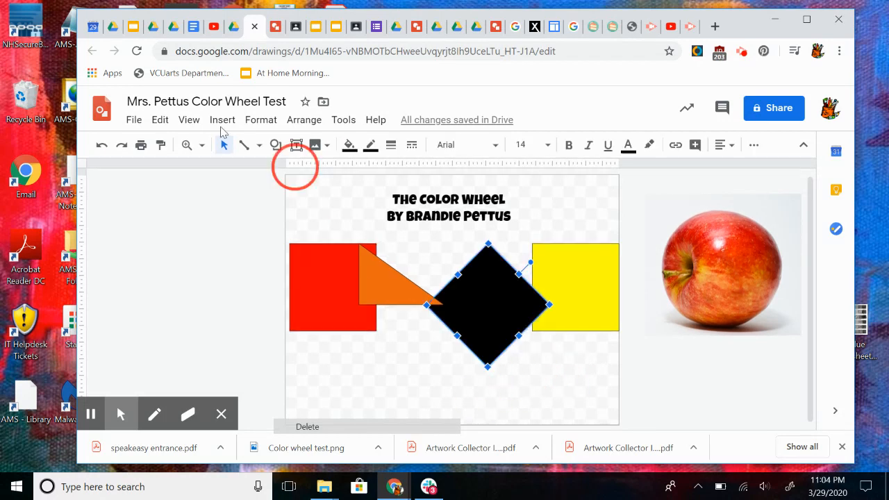
pyautogui.click(257, 145)
pyautogui.click(255, 172)
pyautogui.moveTo(560, 375); pyautogui.dragTo(304, 361)
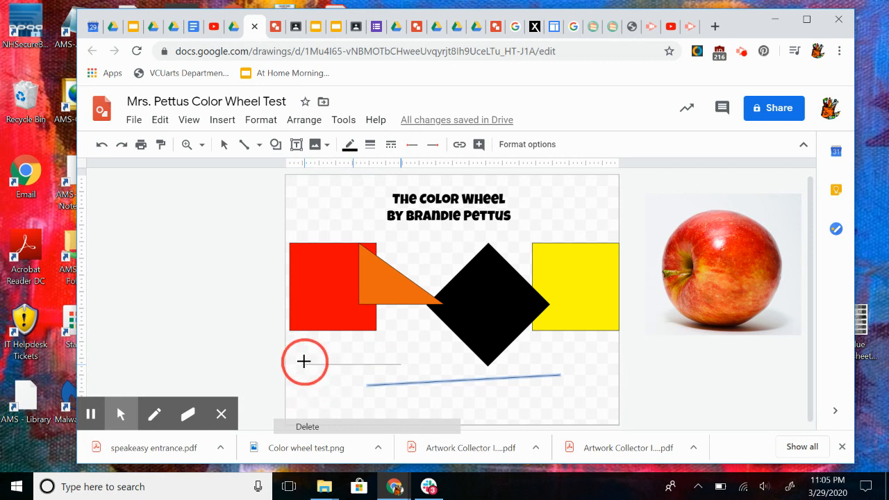
# Step: Draw a vertical line through the orange triangle and delete the stray diagonal line near the canvas's lower edge
pyautogui.moveTo(303, 361); pyautogui.dragTo(398, 254)
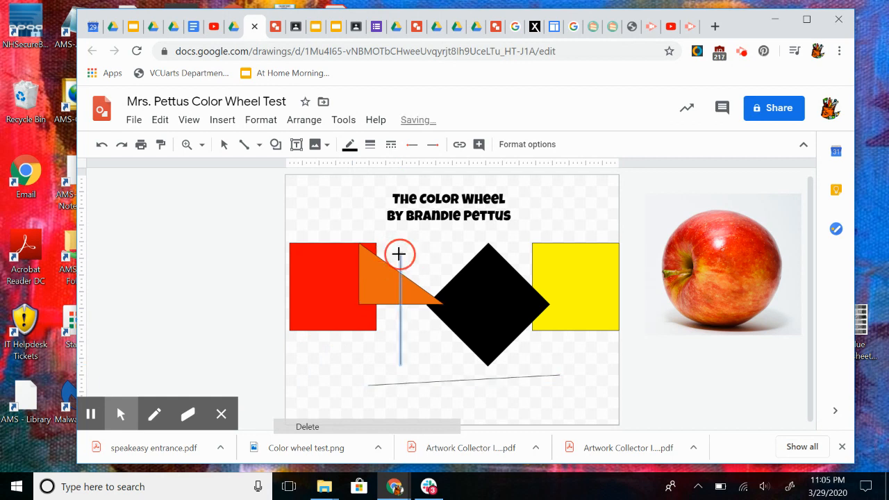
pyautogui.click(347, 364)
pyautogui.scroll(-1, 403, 341)
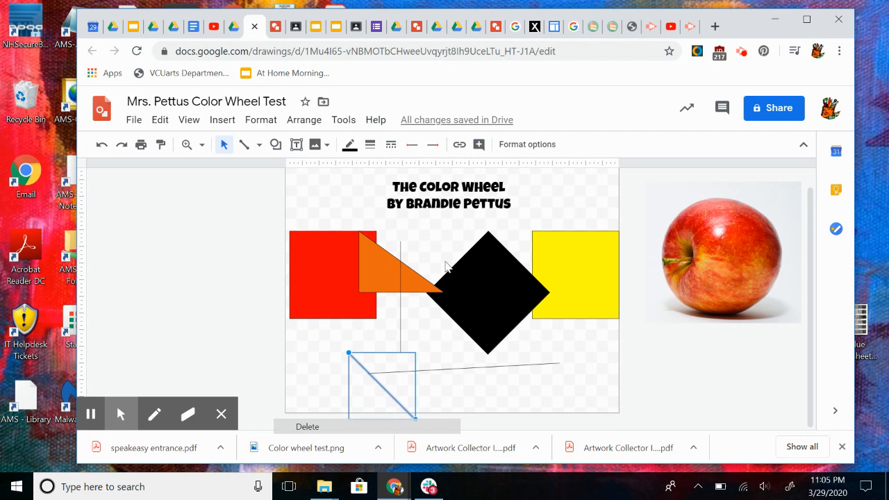
pyautogui.press('Delete')
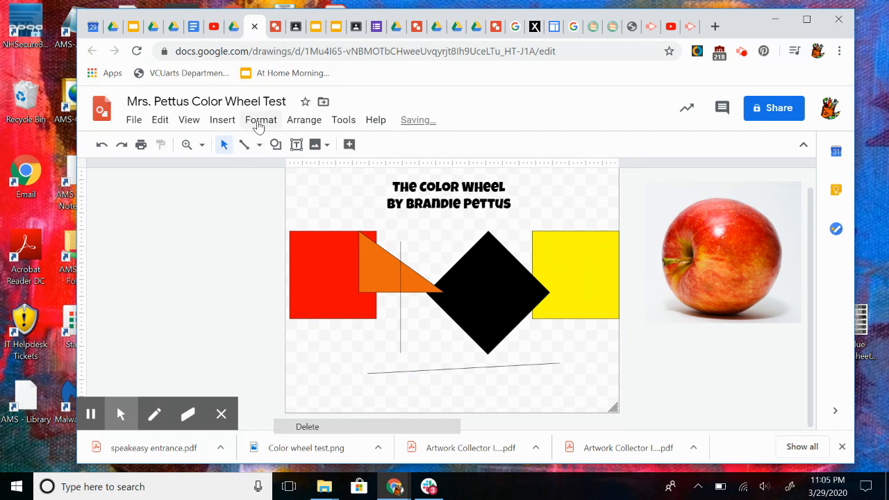
# Step: Move the vertical line's upper end beyond the title, above the yellow square, so the line runs diagonally across the diamond
pyautogui.click(231, 150)
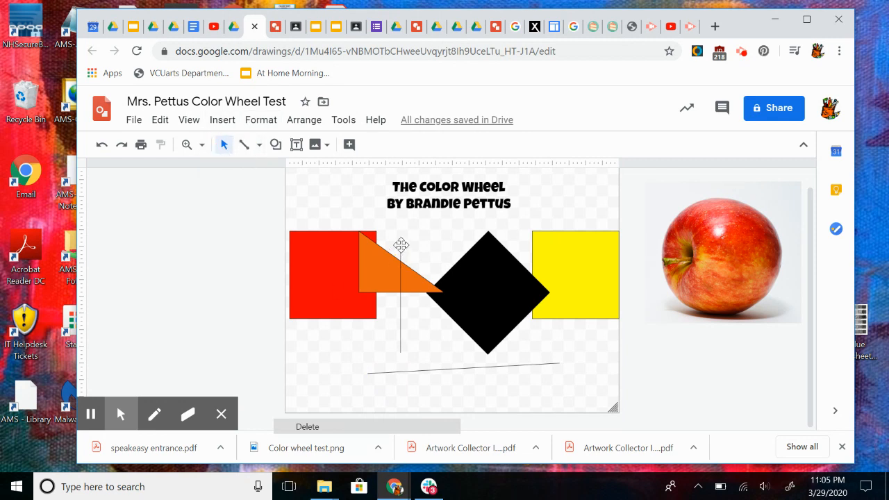
pyautogui.click(401, 245)
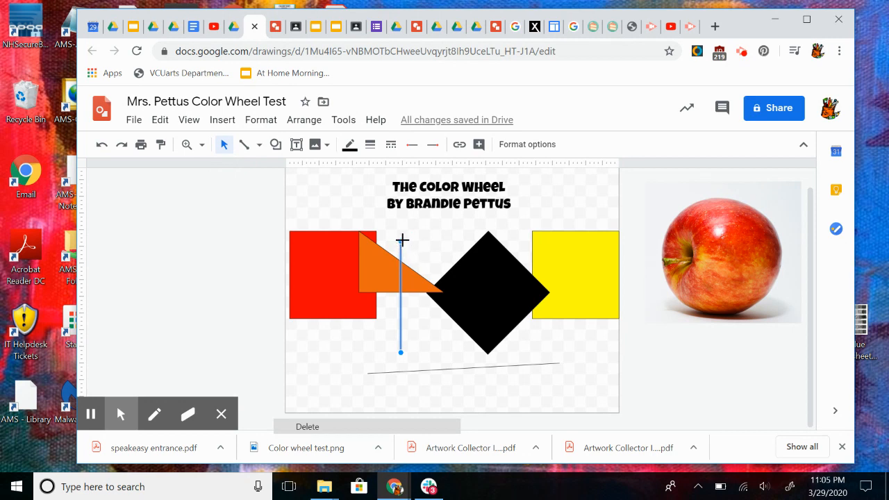
pyautogui.moveTo(401, 240); pyautogui.dragTo(564, 184)
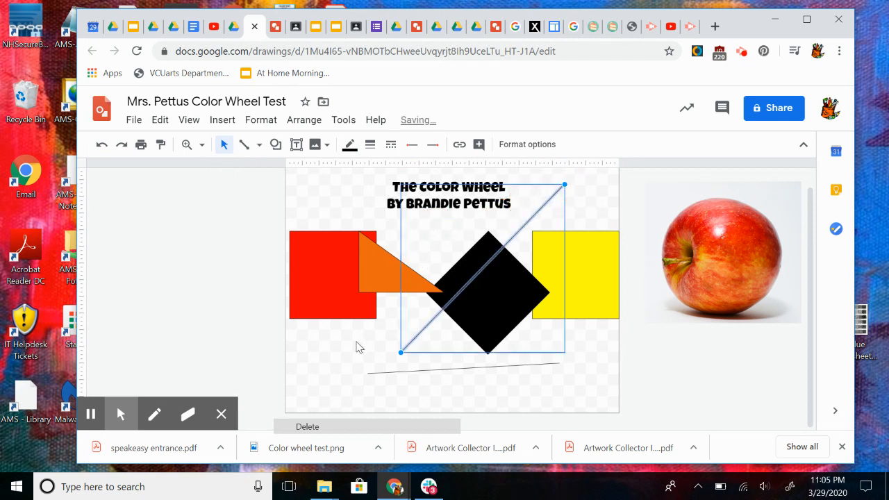
# Step: Draw a long, slightly rising arrow pointing right along the canvas's lower part, below the sloped line
pyautogui.click(259, 145)
pyautogui.click(259, 188)
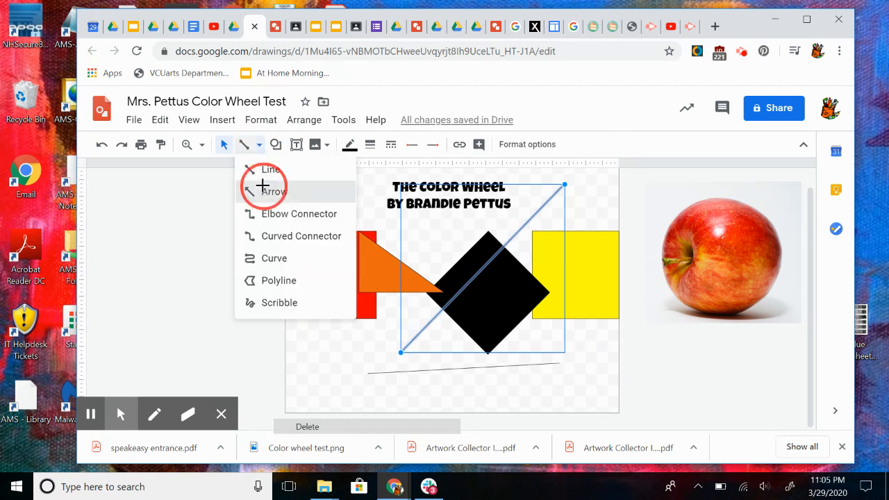
pyautogui.moveTo(300, 395); pyautogui.dragTo(572, 370)
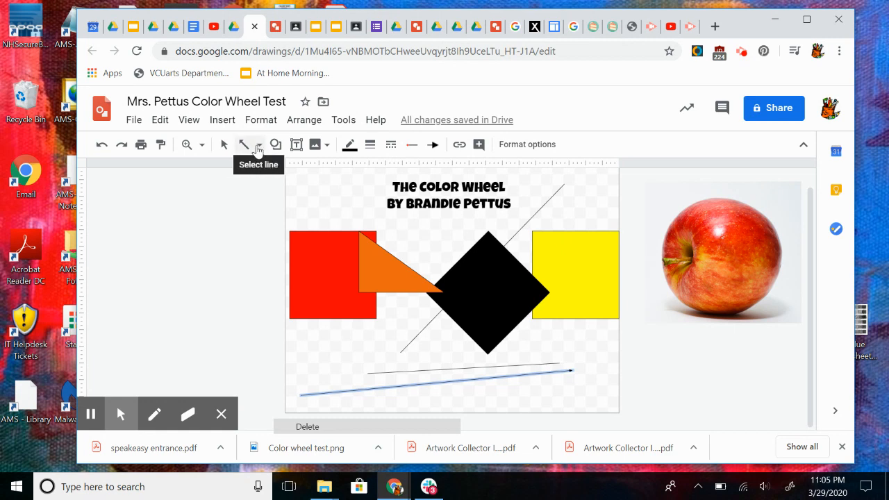
# Step: Draw a closed, wavy freeform shape with the Curve tool, running from the black diamond across the apple picture to the canvas's lower-right corner
pyautogui.click(259, 145)
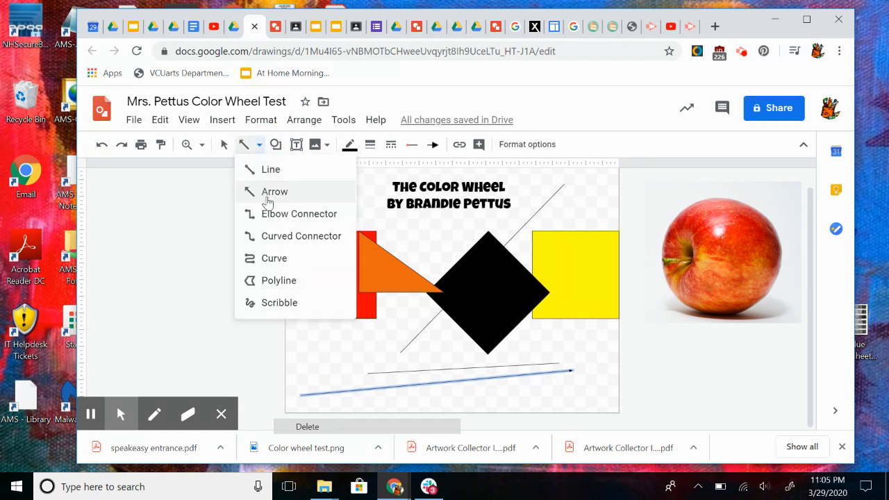
pyautogui.click(272, 258)
pyautogui.click(603, 357)
pyautogui.click(526, 326)
pyautogui.click(527, 292)
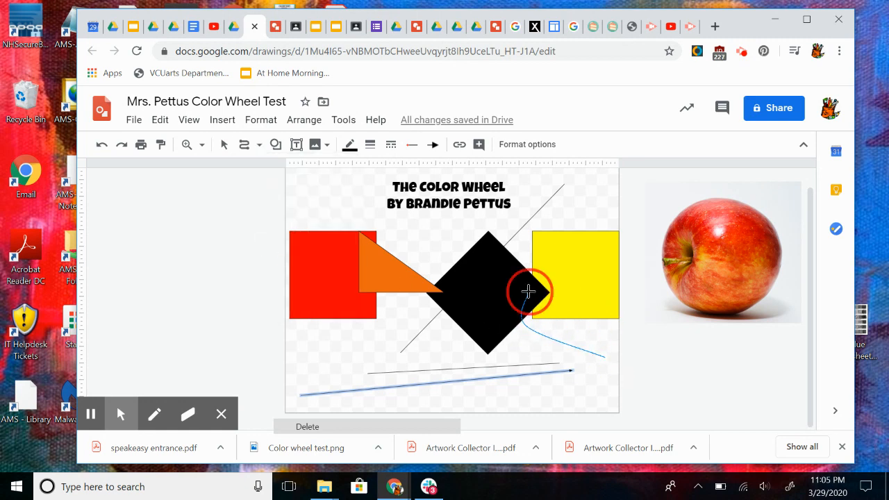
pyautogui.click(569, 294)
pyautogui.click(595, 327)
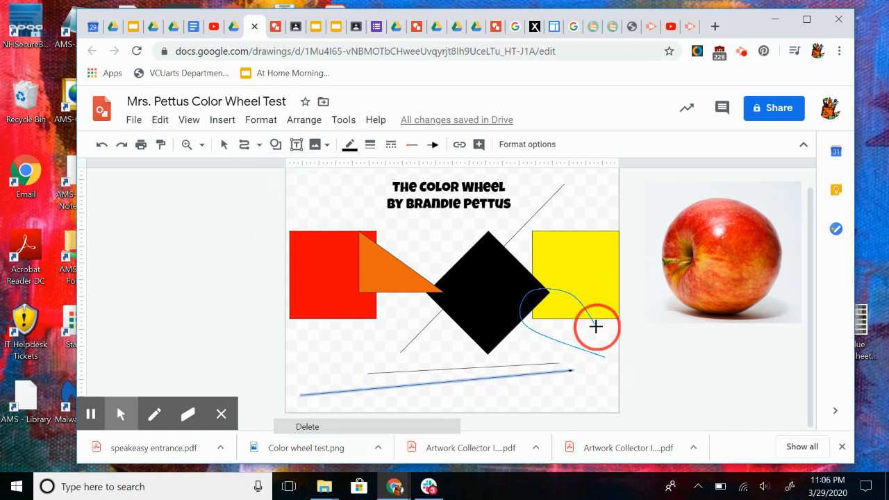
pyautogui.click(640, 311)
pyautogui.click(647, 258)
pyautogui.click(686, 230)
pyautogui.click(721, 301)
pyautogui.click(687, 354)
pyautogui.click(625, 368)
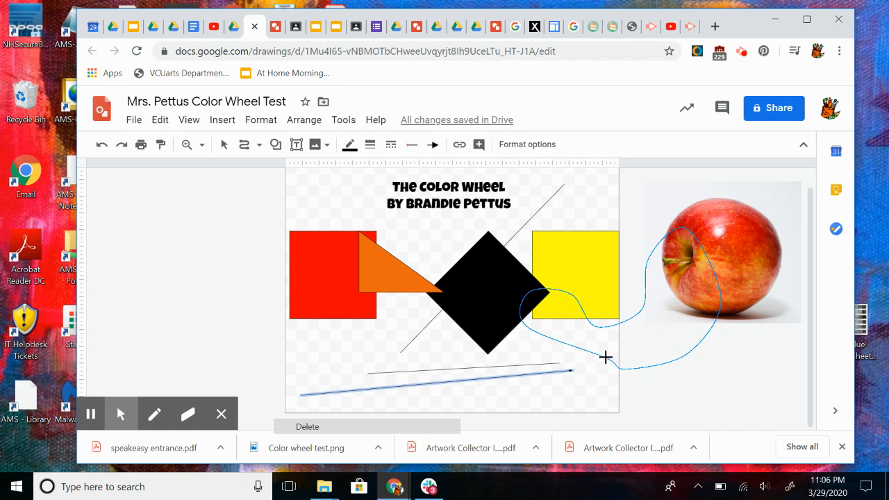
pyautogui.click(660, 396)
pyautogui.click(616, 411)
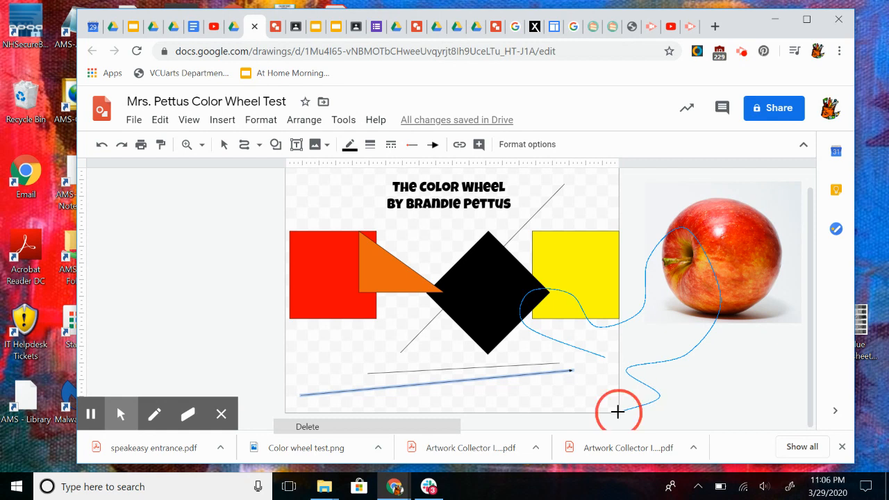
pyautogui.click(601, 358)
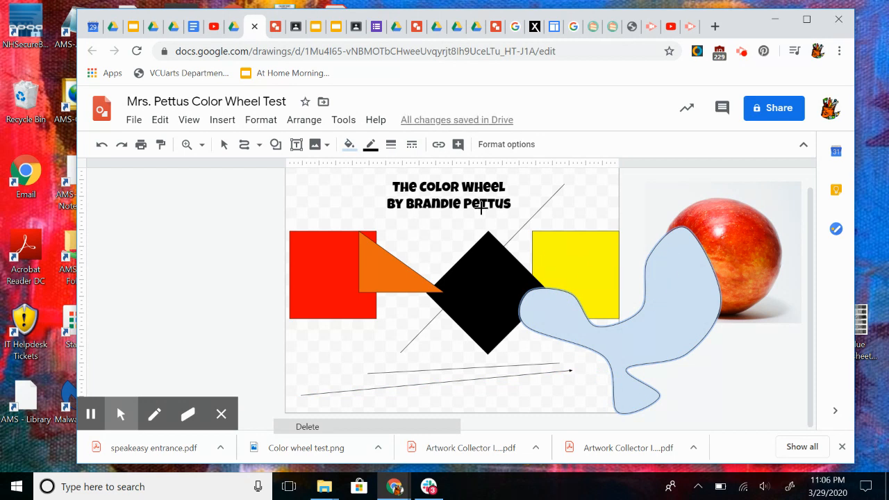
# Step: Fill the curved shape with purple and rotate it so its narrow tail points up toward the apple
pyautogui.click(348, 145)
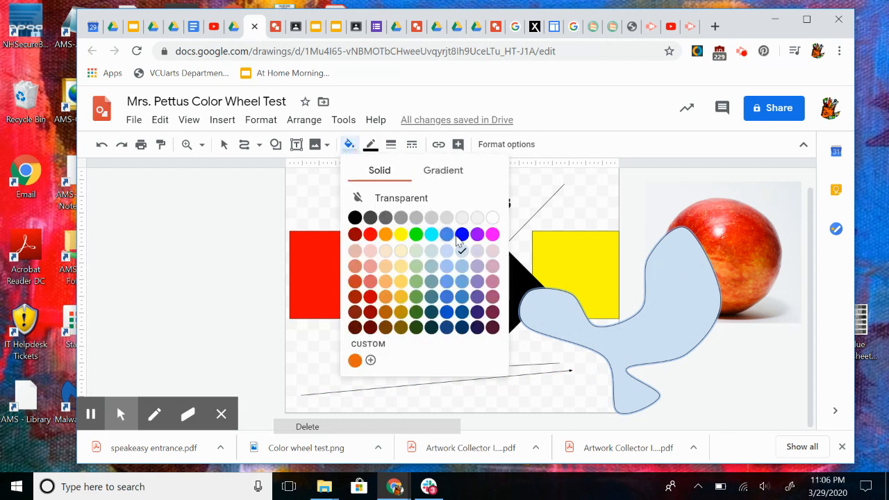
pyautogui.click(477, 234)
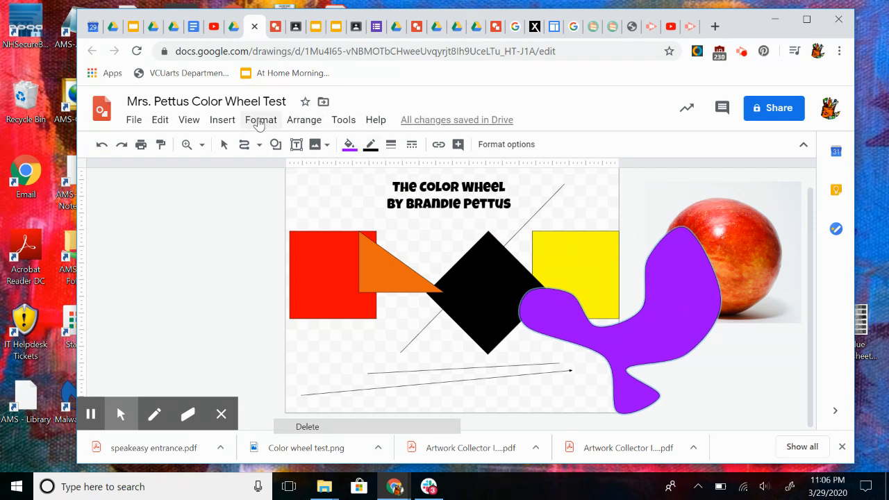
pyautogui.click(224, 147)
pyautogui.moveTo(619, 210)
pyautogui.mouseDown()
pyautogui.moveTo(550, 351)
pyautogui.moveTo(660, 323)
pyautogui.moveTo(588, 268)
pyautogui.moveTo(572, 270)
pyautogui.moveTo(570, 364)
pyautogui.moveTo(631, 359)
pyautogui.moveTo(565, 353)
pyautogui.mouseUp()
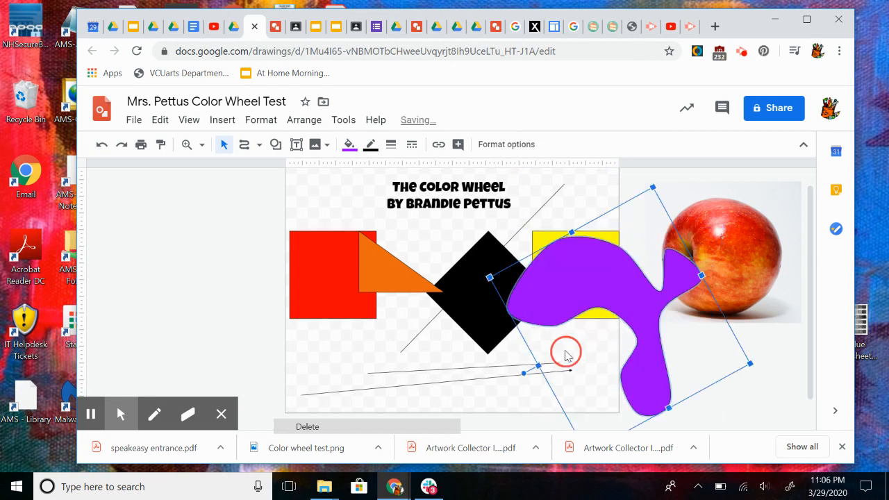
# Step: Send the purple curved shape to the back, behind the diamond, yellow square and apple picture
pyautogui.click(304, 120)
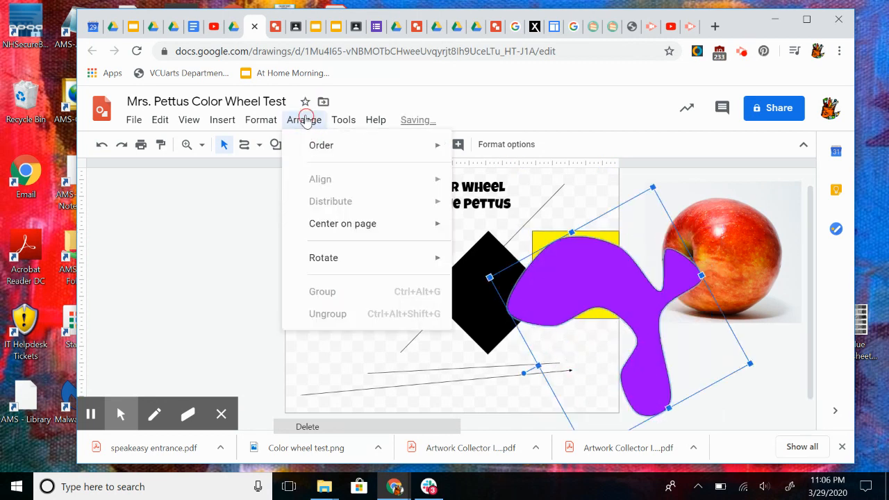
pyautogui.moveTo(318, 146)
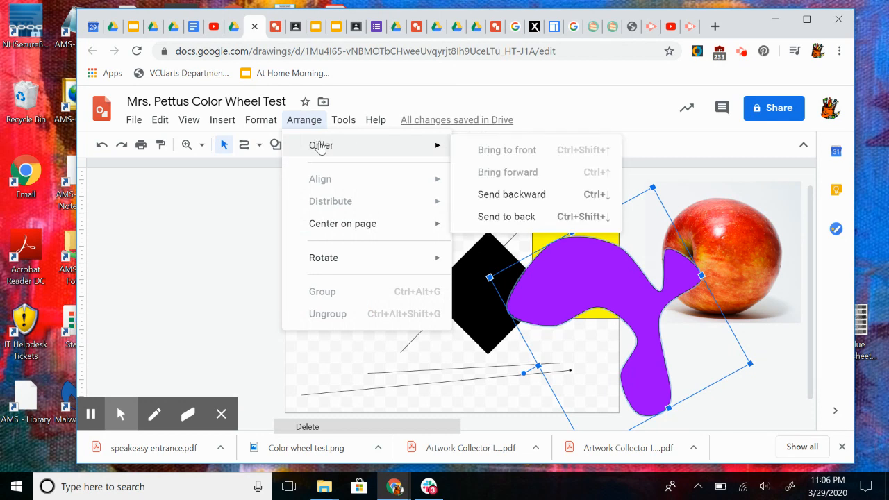
pyautogui.click(526, 218)
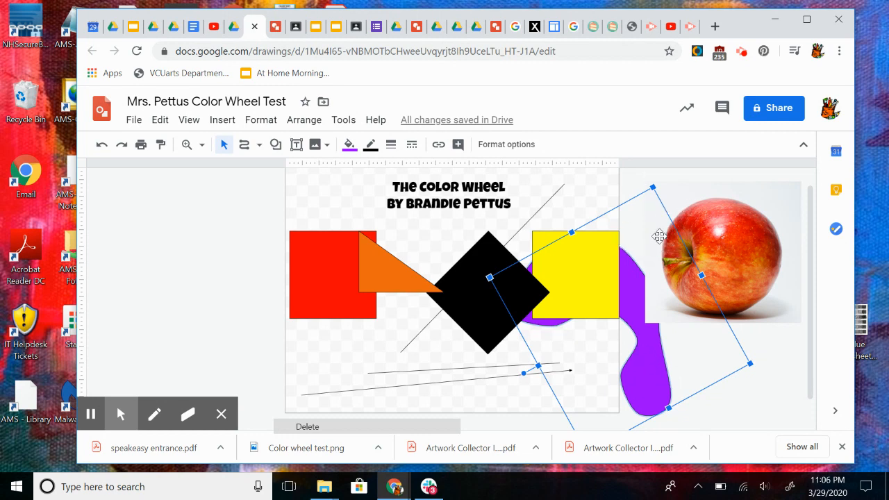
# Step: Move the purple shape behind the black diamond and shrink it to fit within the canvas
pyautogui.moveTo(653, 362); pyautogui.dragTo(557, 397)
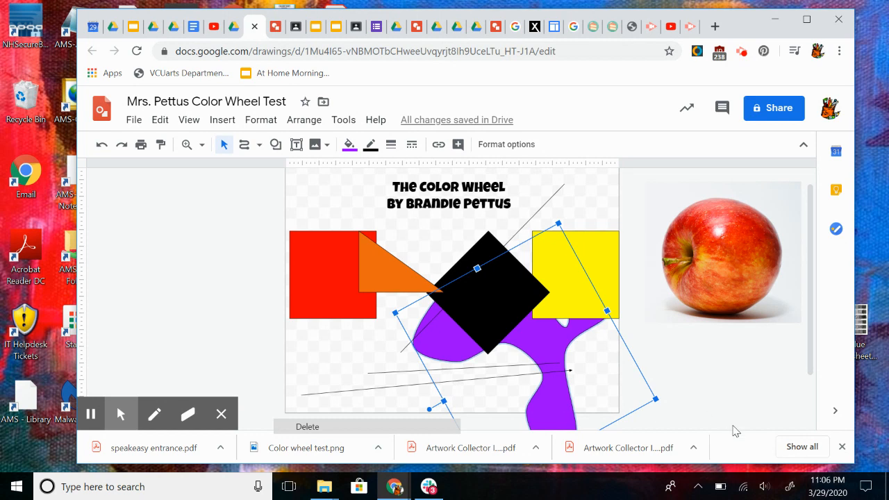
pyautogui.moveTo(654, 398)
pyautogui.mouseDown()
pyautogui.moveTo(595, 352)
pyautogui.moveTo(520, 357)
pyautogui.moveTo(528, 369)
pyautogui.moveTo(520, 387)
pyautogui.moveTo(579, 405)
pyautogui.moveTo(648, 278)
pyautogui.moveTo(674, 340)
pyautogui.moveTo(661, 387)
pyautogui.moveTo(671, 304)
pyautogui.moveTo(676, 367)
pyautogui.moveTo(637, 333)
pyautogui.moveTo(585, 339)
pyautogui.moveTo(580, 350)
pyautogui.mouseUp()
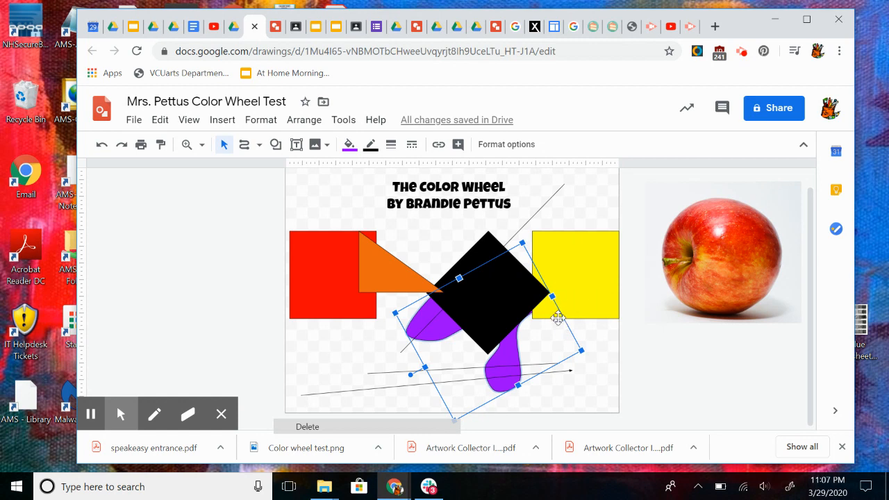
pyautogui.click(600, 348)
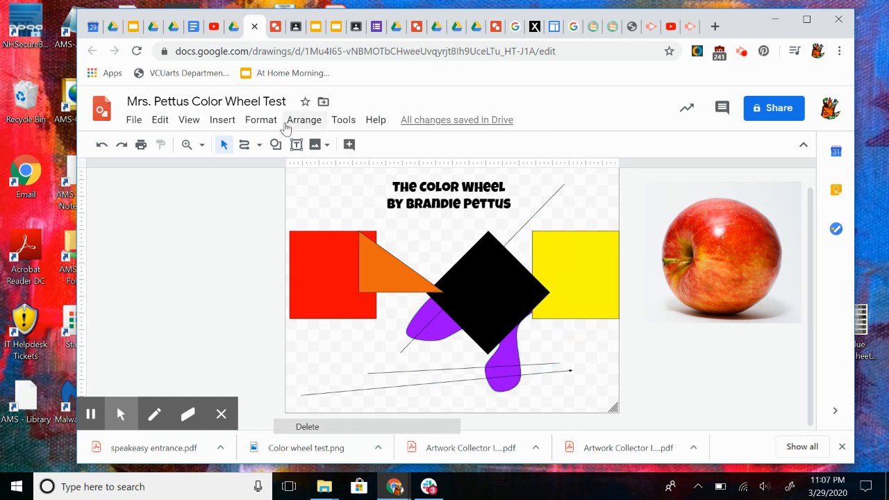
# Step: Trace the apple's outline with the Polyline tool, closing the many-sided shape at its starting point
pyautogui.click(250, 150)
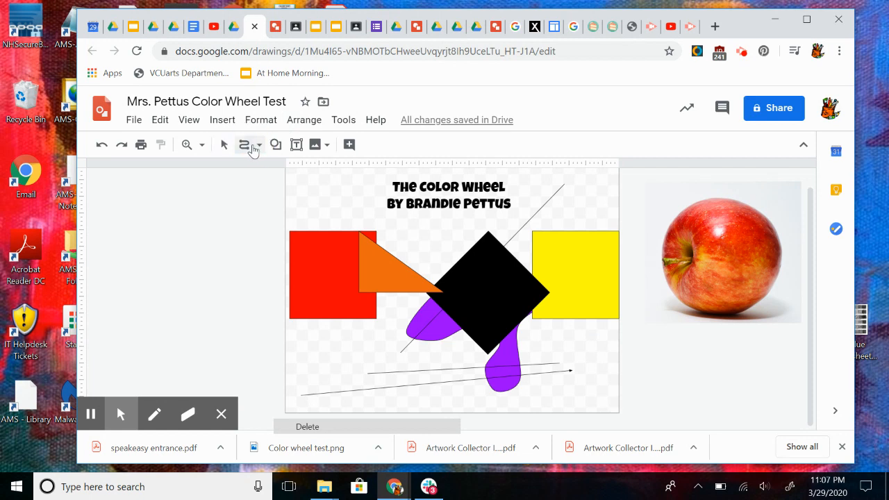
pyautogui.click(257, 146)
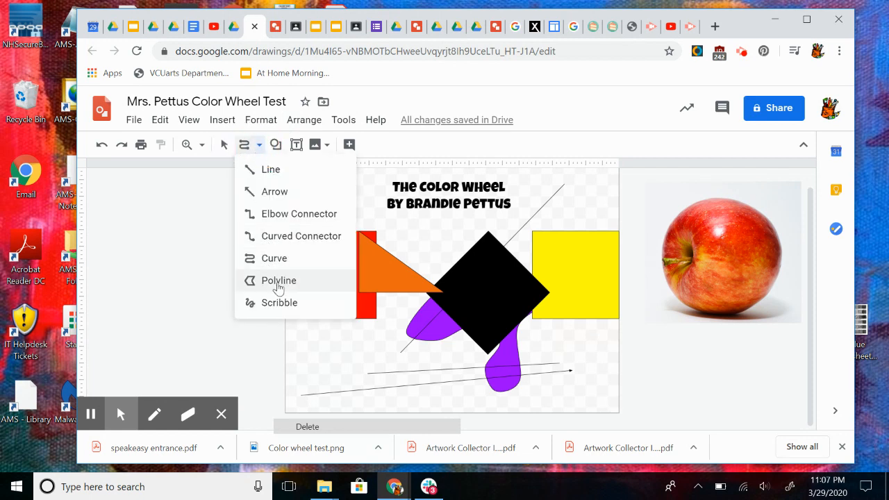
pyautogui.click(278, 282)
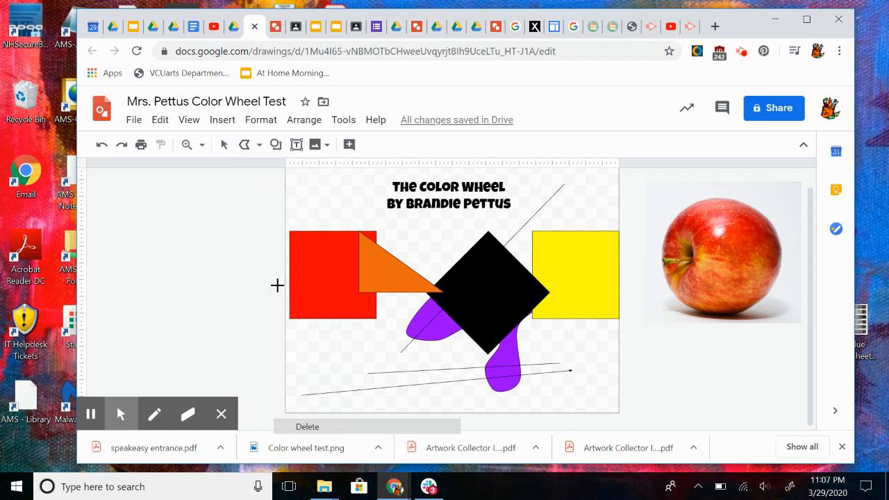
pyautogui.click(752, 206)
pyautogui.click(722, 198)
pyautogui.click(705, 200)
pyautogui.click(691, 206)
pyautogui.click(682, 211)
pyautogui.click(666, 229)
pyautogui.click(661, 253)
pyautogui.click(664, 274)
pyautogui.click(674, 294)
pyautogui.click(686, 305)
pyautogui.click(698, 309)
pyautogui.click(716, 311)
pyautogui.click(732, 310)
pyautogui.click(750, 306)
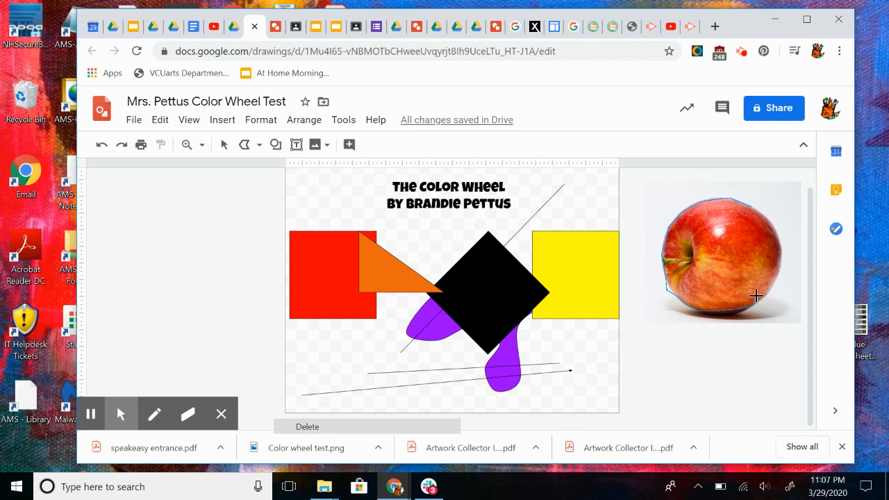
pyautogui.click(774, 288)
pyautogui.click(780, 266)
pyautogui.click(778, 247)
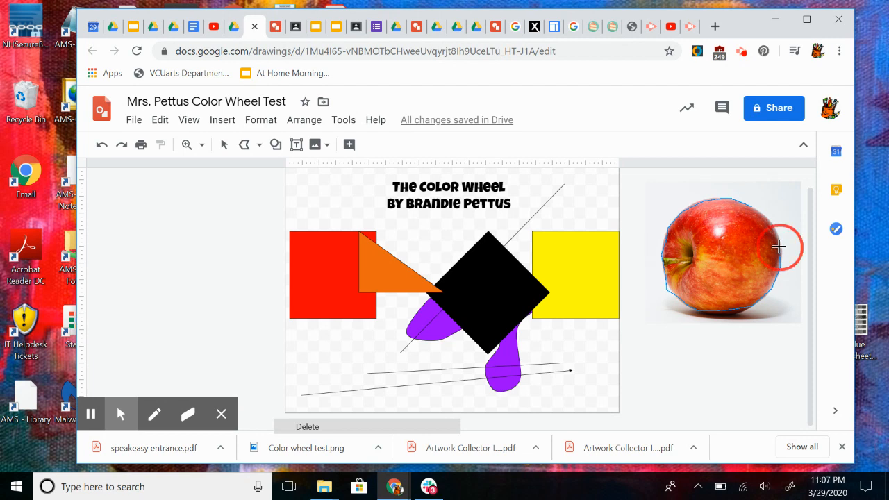
pyautogui.click(769, 228)
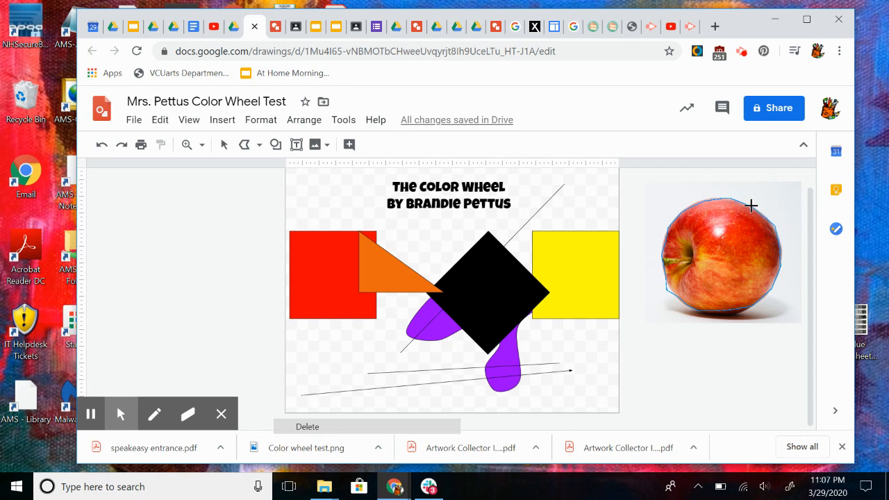
pyautogui.click(750, 205)
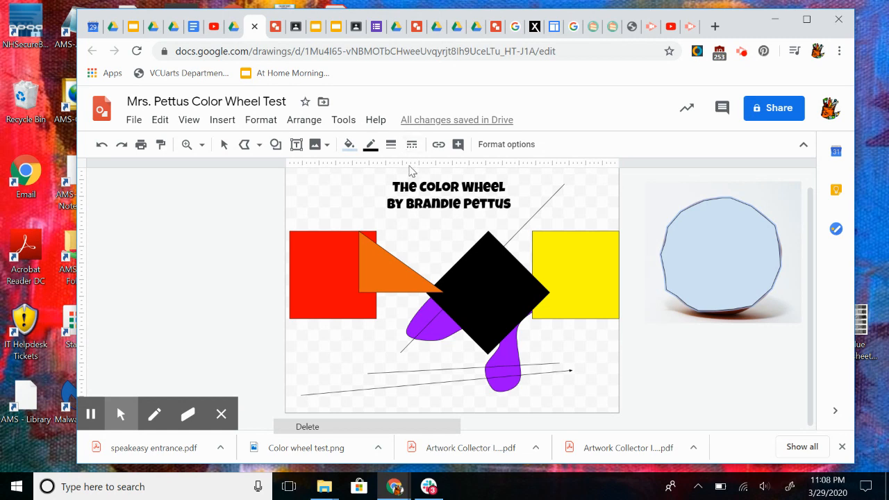
# Step: Fill the traced apple shape with red
pyautogui.click(350, 148)
pyautogui.click(370, 234)
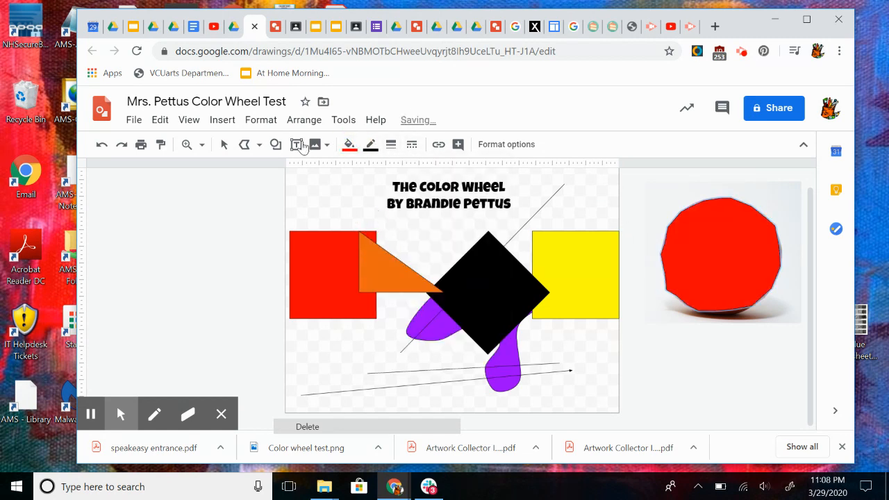
pyautogui.click(223, 144)
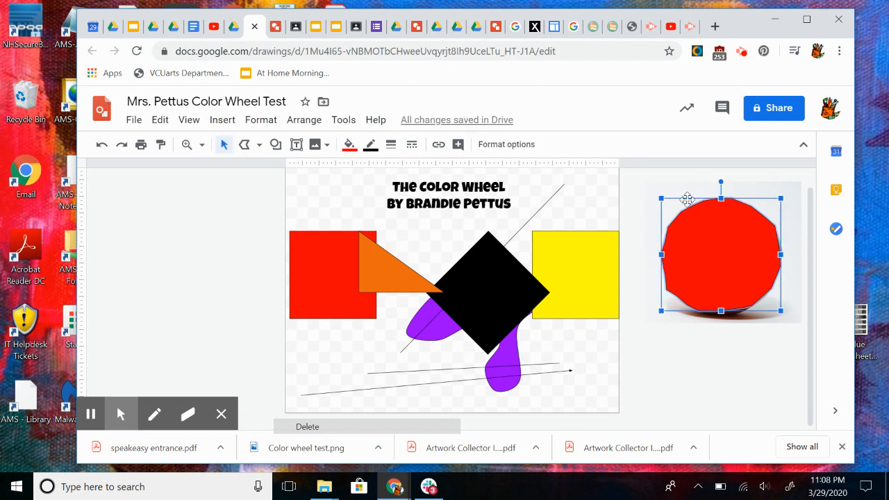
pyautogui.click(661, 197)
pyautogui.moveTo(661, 198); pyautogui.dragTo(638, 158)
pyautogui.click(740, 352)
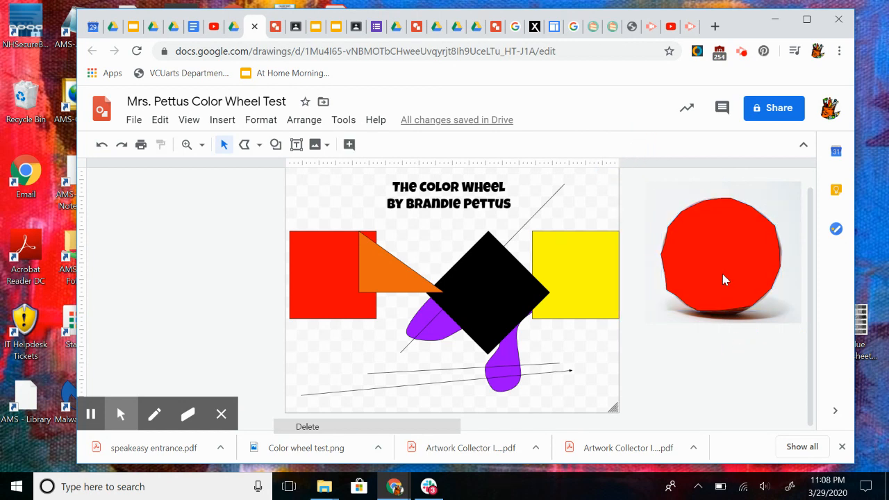
# Step: Move the red traced shape off the apple picture to the canvas's lower-right area, overlapping the diamond and yellow square
pyautogui.click(722, 247)
pyautogui.moveTo(723, 244); pyautogui.dragTo(627, 340)
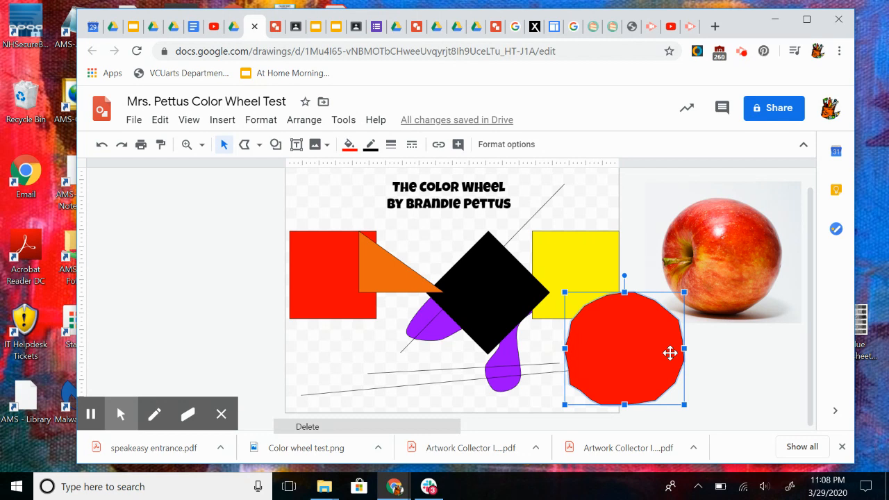
pyautogui.moveTo(611, 351); pyautogui.dragTo(590, 315)
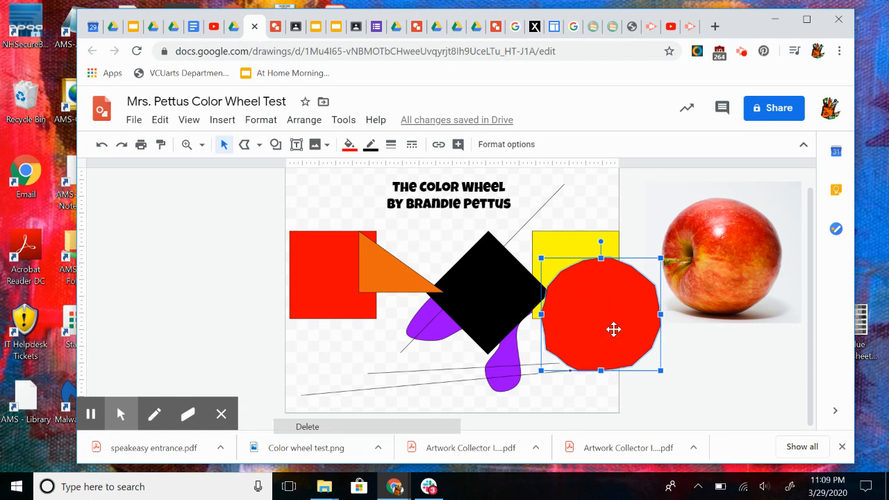
pyautogui.moveTo(611, 321); pyautogui.dragTo(565, 355)
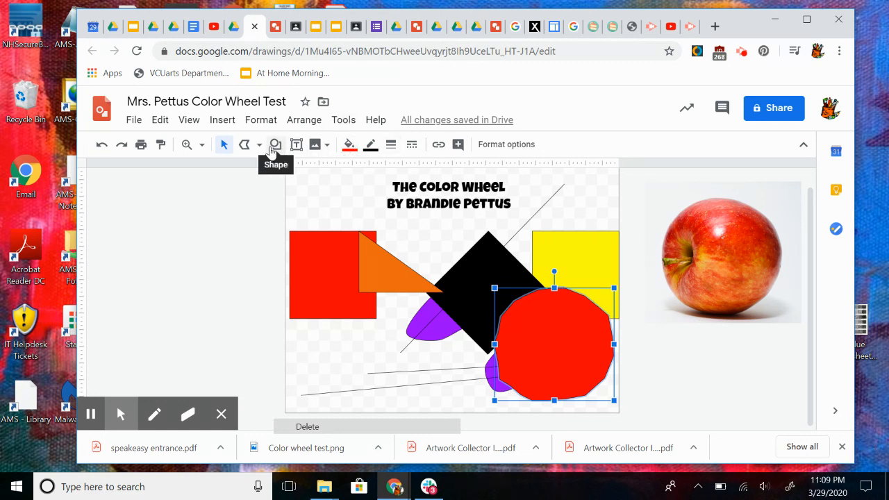
# Step: Draw a long, looping freehand Scribble line from beside the title across the shapes to the lower middle of the canvas
pyautogui.click(243, 145)
pyautogui.click(243, 147)
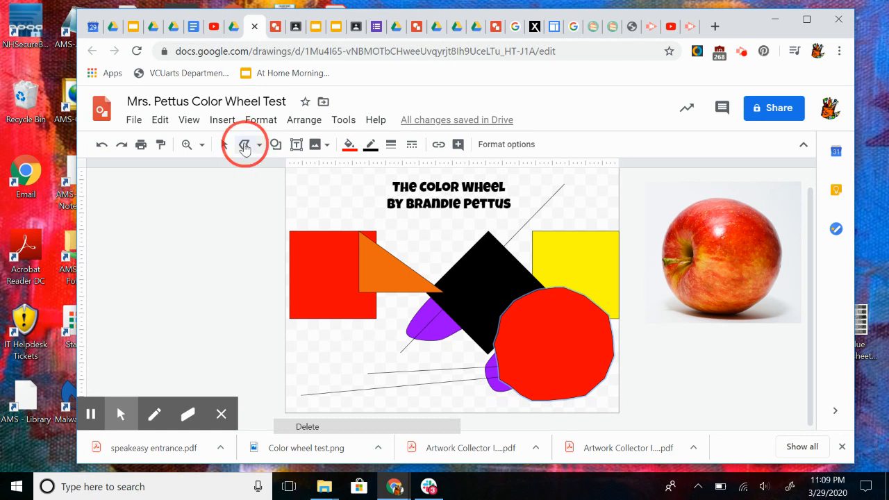
pyautogui.click(259, 146)
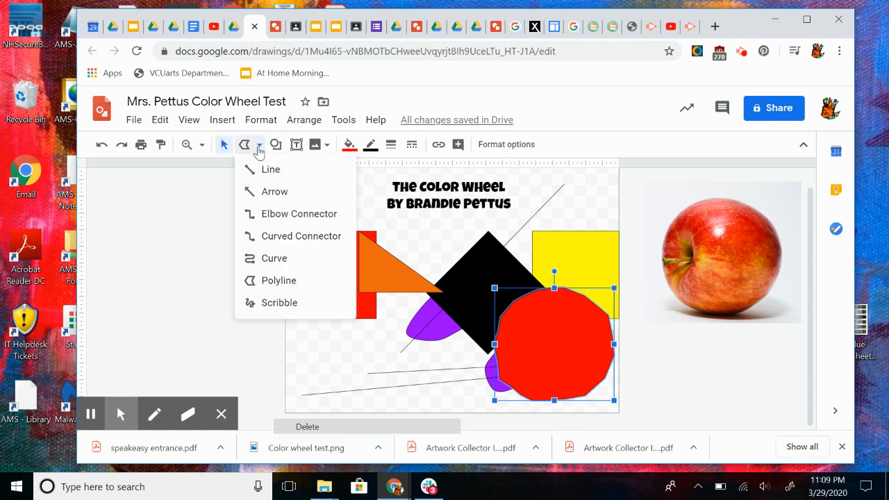
pyautogui.click(274, 304)
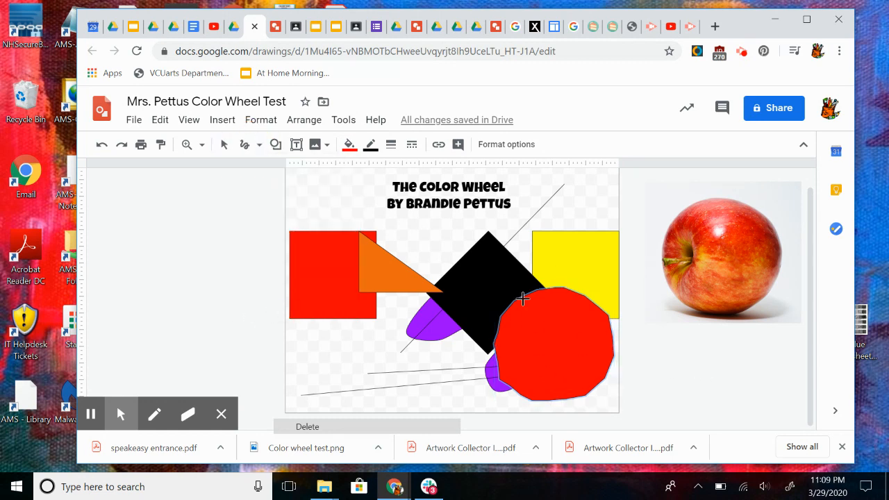
pyautogui.moveTo(567, 208)
pyautogui.mouseDown()
pyautogui.moveTo(486, 189)
pyautogui.moveTo(467, 250)
pyautogui.moveTo(548, 252)
pyautogui.moveTo(465, 334)
pyautogui.moveTo(327, 361)
pyautogui.moveTo(384, 322)
pyautogui.moveTo(401, 326)
pyautogui.moveTo(343, 317)
pyautogui.moveTo(365, 273)
pyautogui.moveTo(341, 255)
pyautogui.moveTo(377, 249)
pyautogui.moveTo(418, 302)
pyautogui.moveTo(363, 385)
pyautogui.moveTo(324, 355)
pyautogui.moveTo(393, 367)
pyautogui.moveTo(451, 356)
pyautogui.mouseUp()
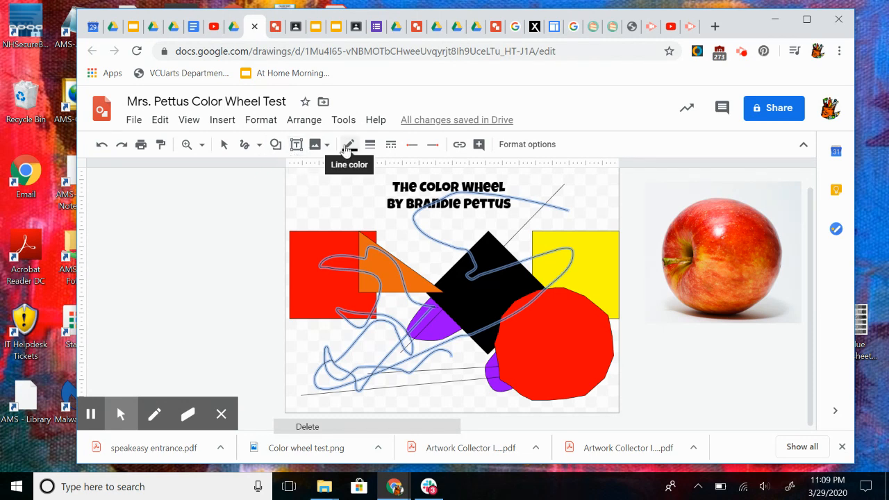
pyautogui.click(412, 146)
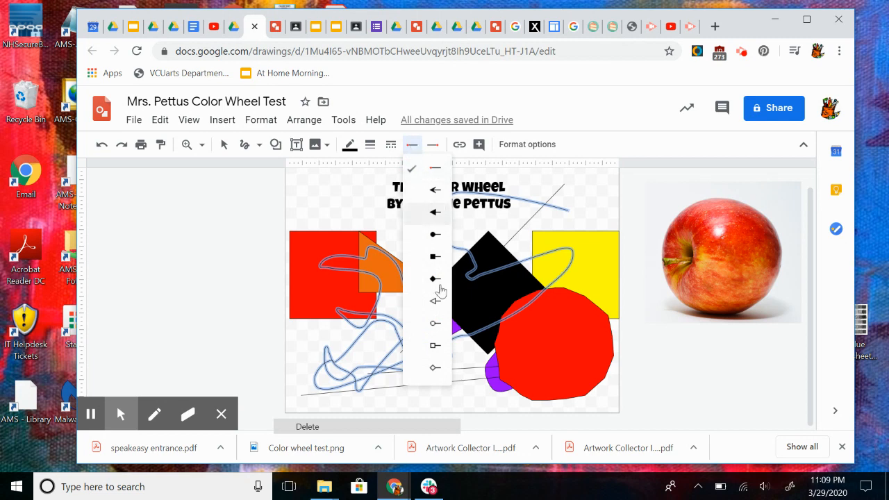
pyautogui.click(434, 147)
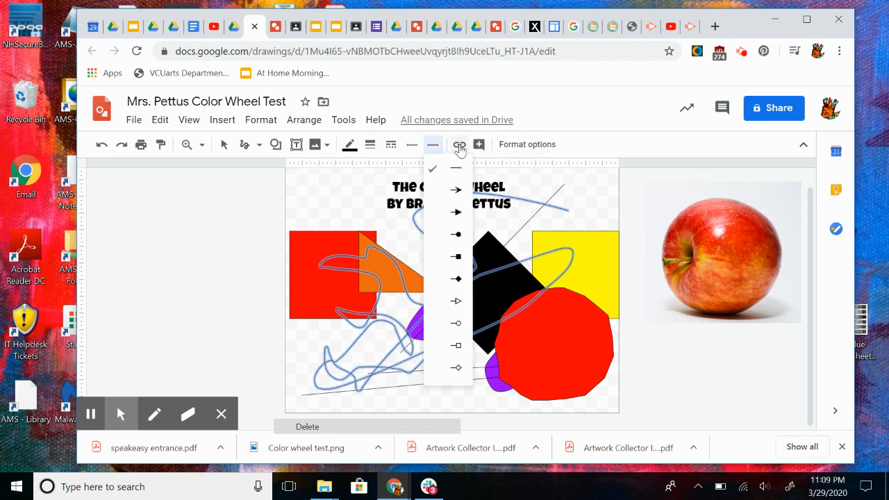
pyautogui.click(590, 151)
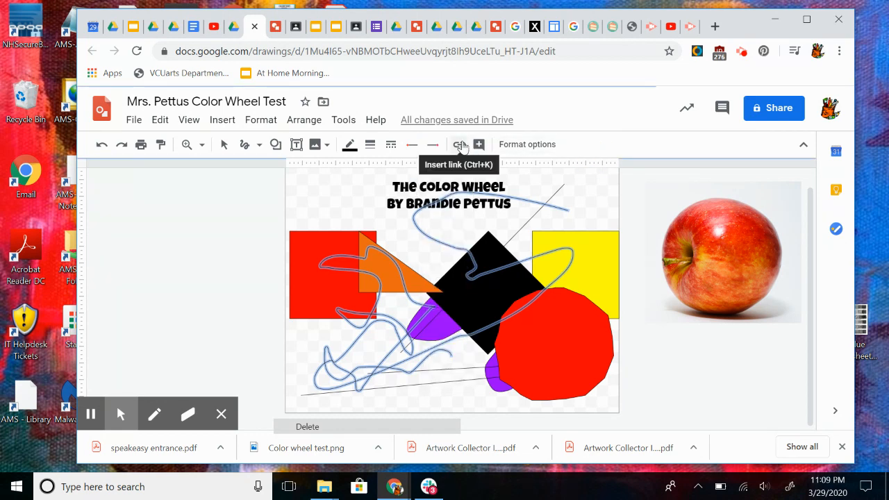
# Step: Open the link entry for the scribble line and dismiss it without adding a link
pyautogui.click(460, 145)
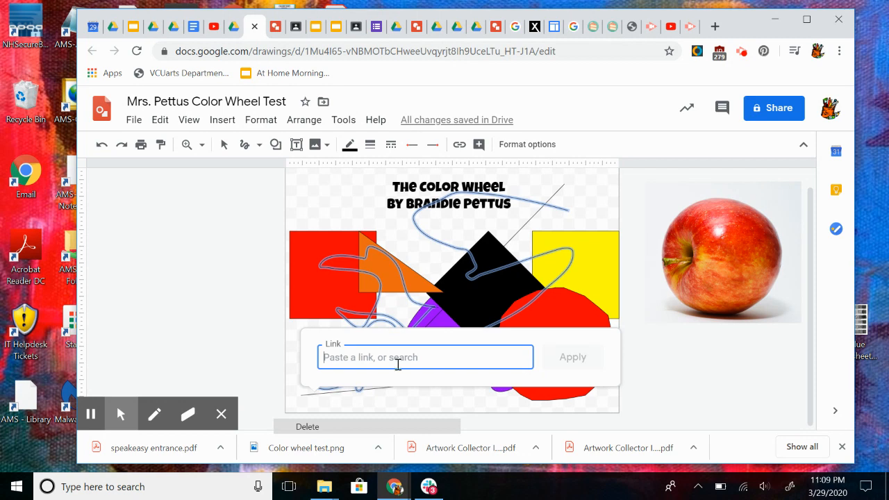
pyautogui.click(293, 355)
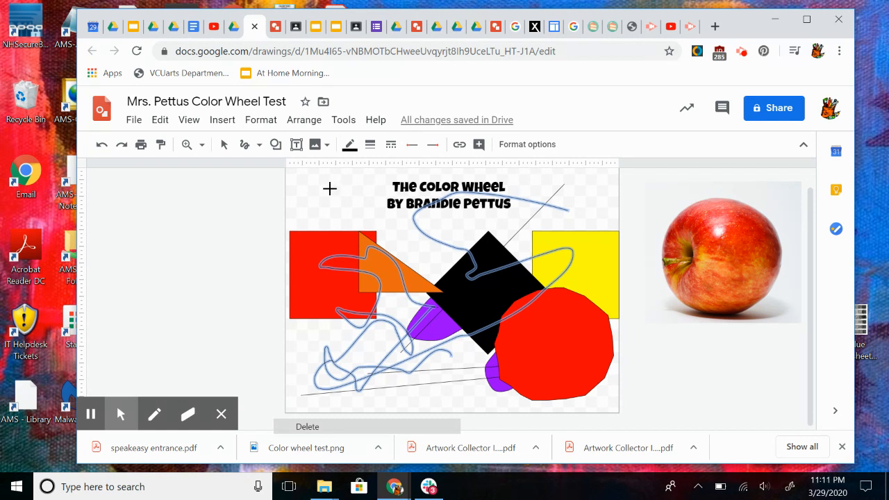
pyautogui.click(330, 188)
pyautogui.click(329, 188)
pyautogui.click(334, 208)
pyautogui.click(292, 217)
pyautogui.click(295, 211)
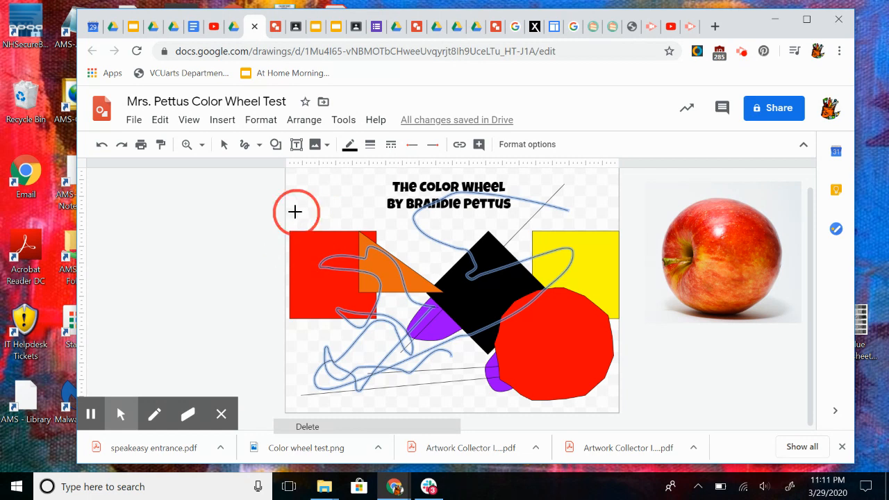
pyautogui.click(322, 200)
pyautogui.click(323, 198)
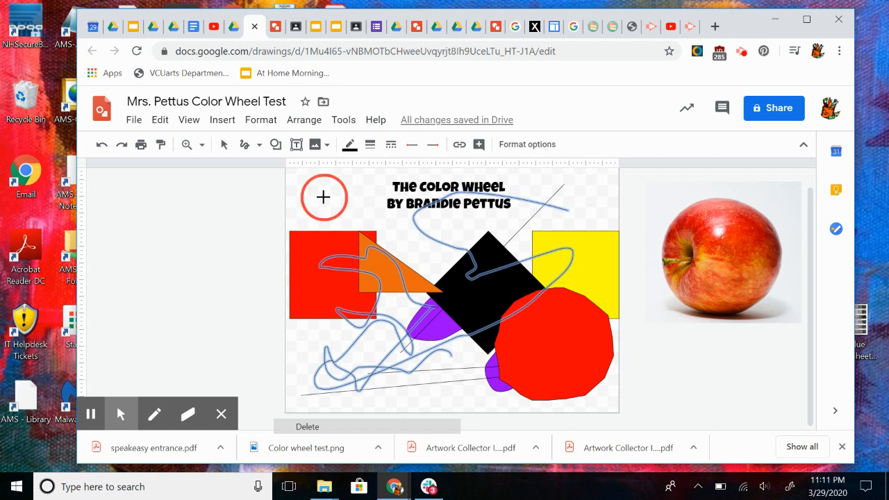
pyautogui.click(323, 197)
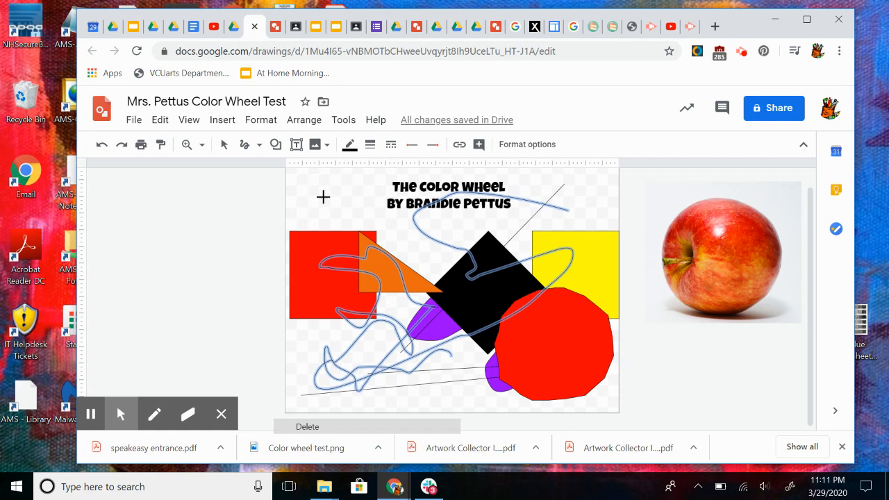
pyautogui.click(350, 194)
pyautogui.scroll(1, 327, 205)
pyautogui.click(327, 206)
pyautogui.scroll(-1, 301, 213)
pyautogui.scroll(1, 301, 213)
pyautogui.click(301, 213)
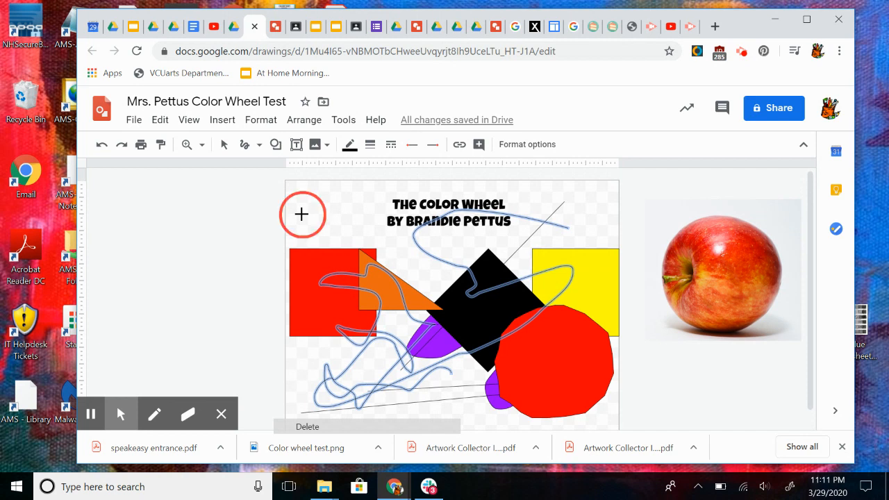
pyautogui.click(301, 213)
pyautogui.click(343, 206)
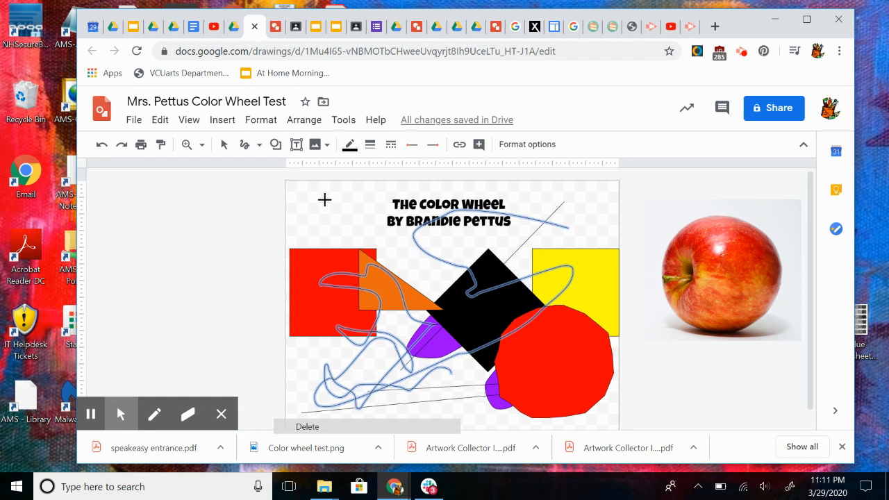
pyautogui.click(368, 198)
pyautogui.click(368, 198)
pyautogui.click(332, 205)
pyautogui.click(311, 193)
# Step: Switch to the Select tool and set the canvas background to a solid medium blue
pyautogui.click(223, 144)
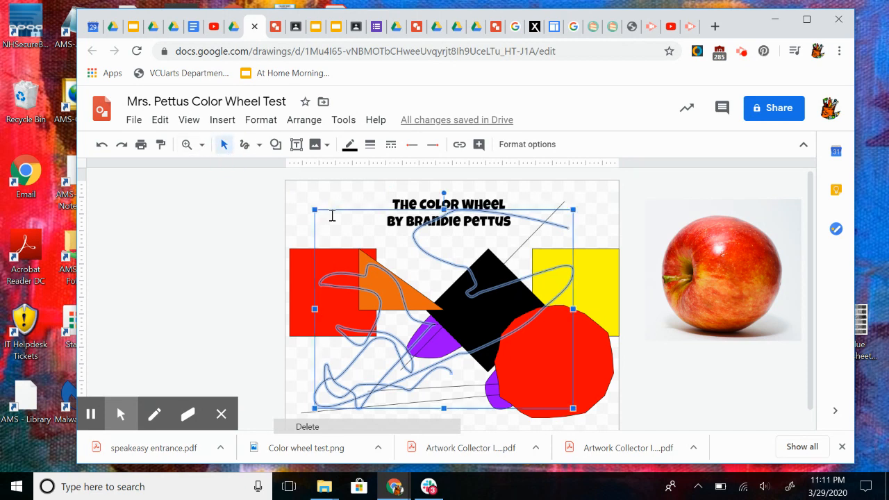
pyautogui.rightClick(294, 207)
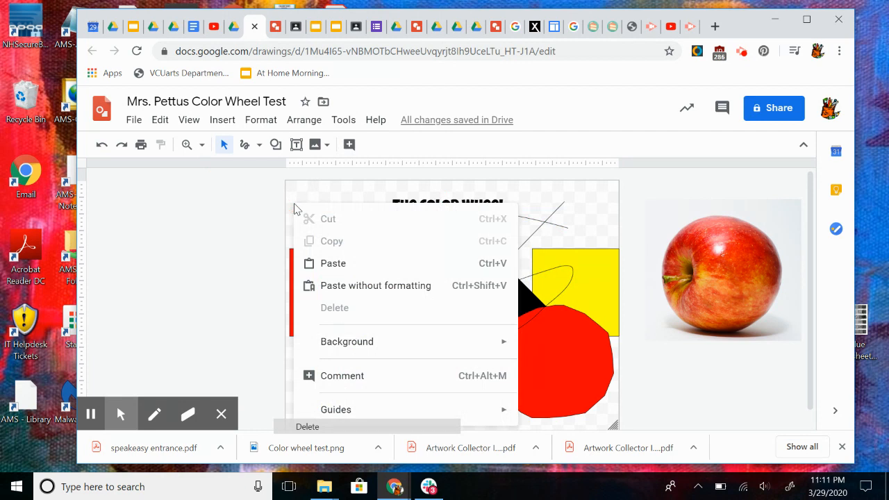
pyautogui.moveTo(370, 340)
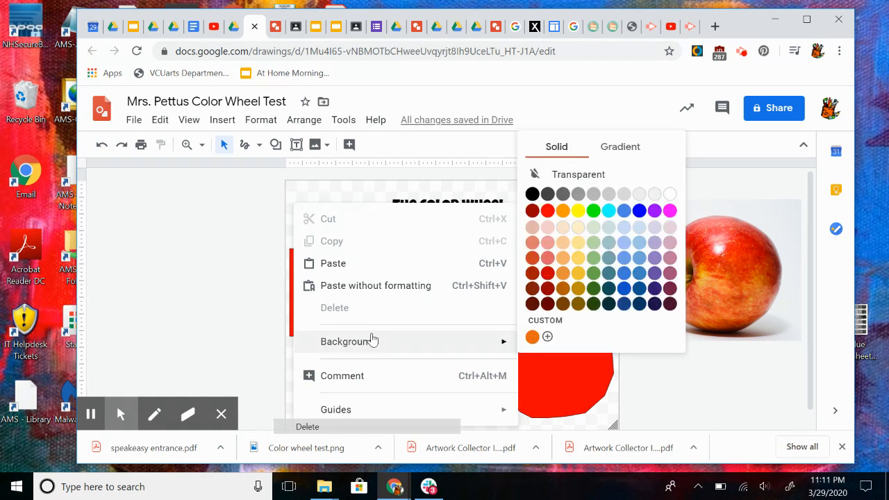
pyautogui.click(636, 272)
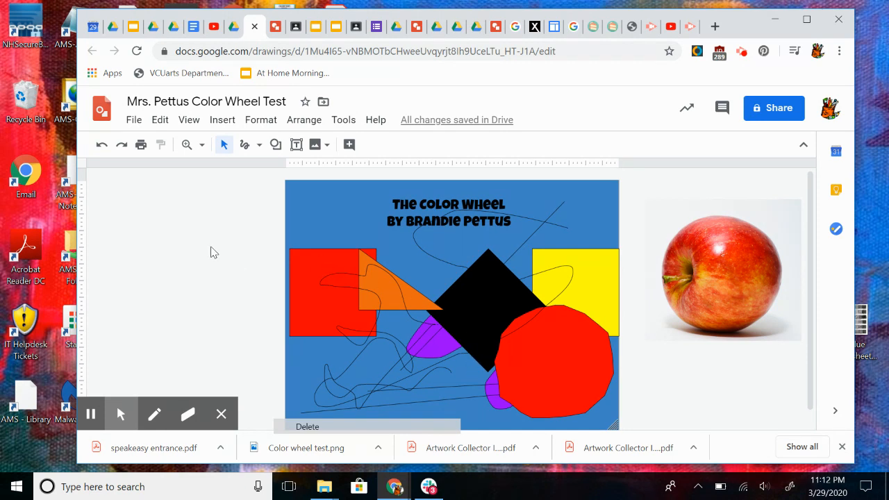
# Step: Set the canvas background to solid bright cyan
pyautogui.rightClick(338, 207)
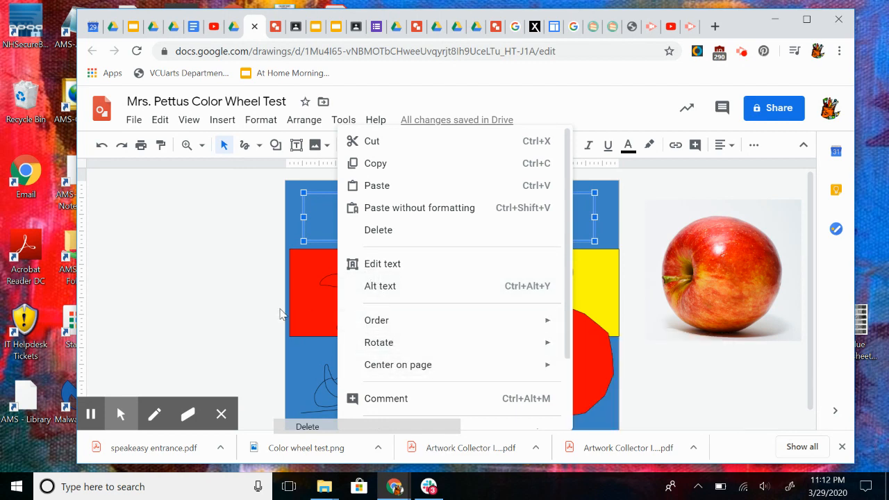
pyautogui.click(302, 365)
pyautogui.rightClick(302, 364)
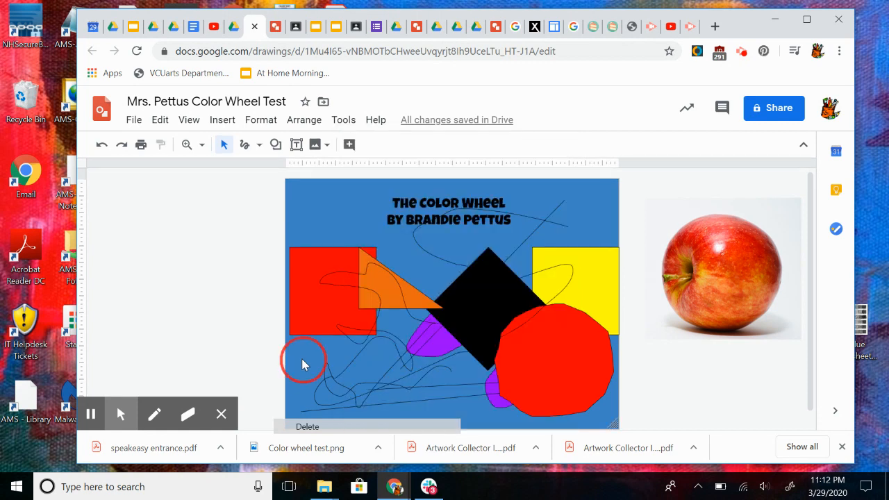
pyautogui.click(360, 284)
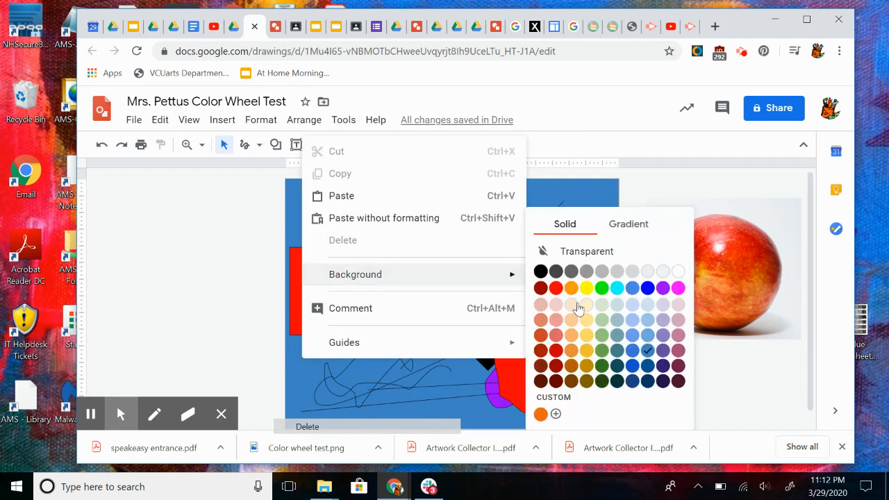
pyautogui.click(618, 288)
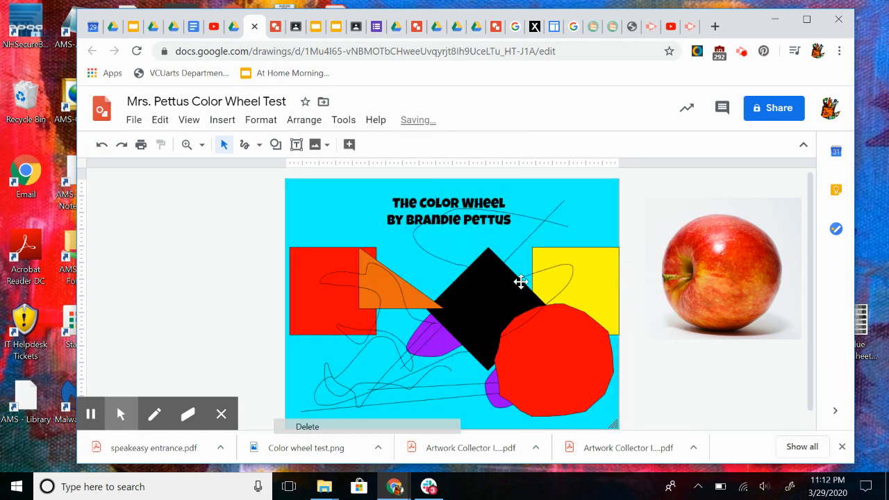